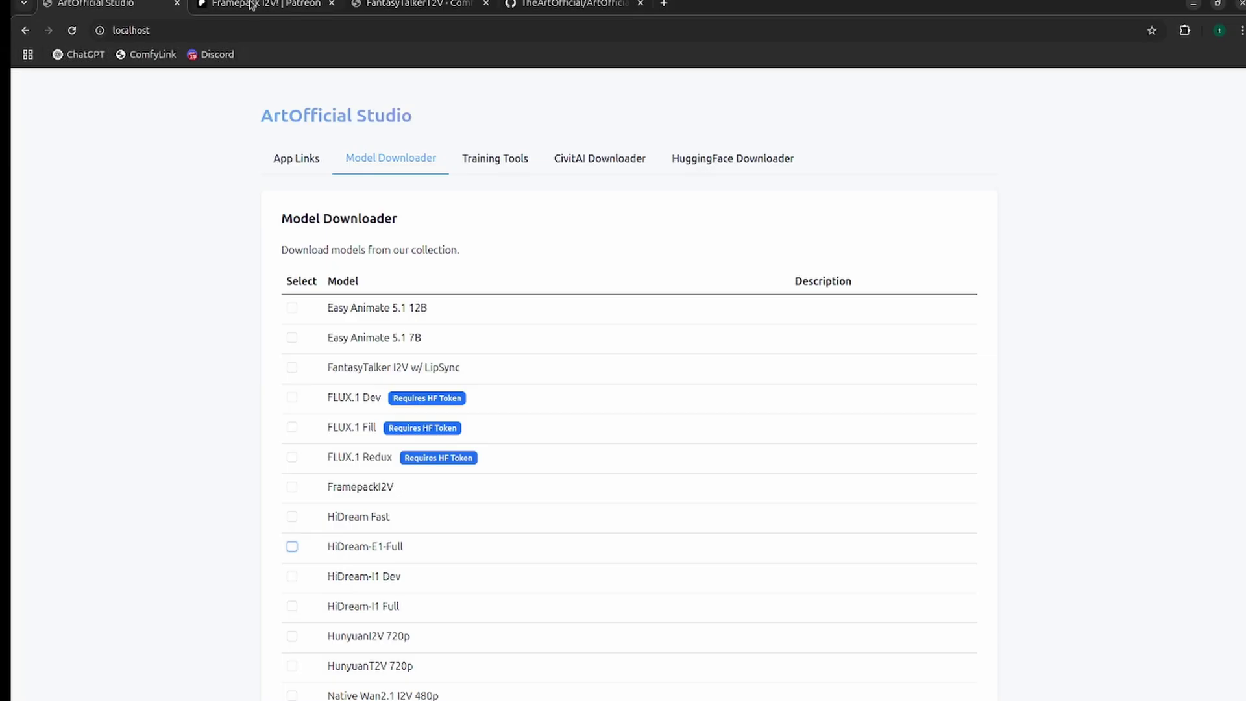
Download the download_framepack.sh attachment from the Framepack I2V! Patreon post.
{"action": "mouse_move", "coordinate": [250, 6]}
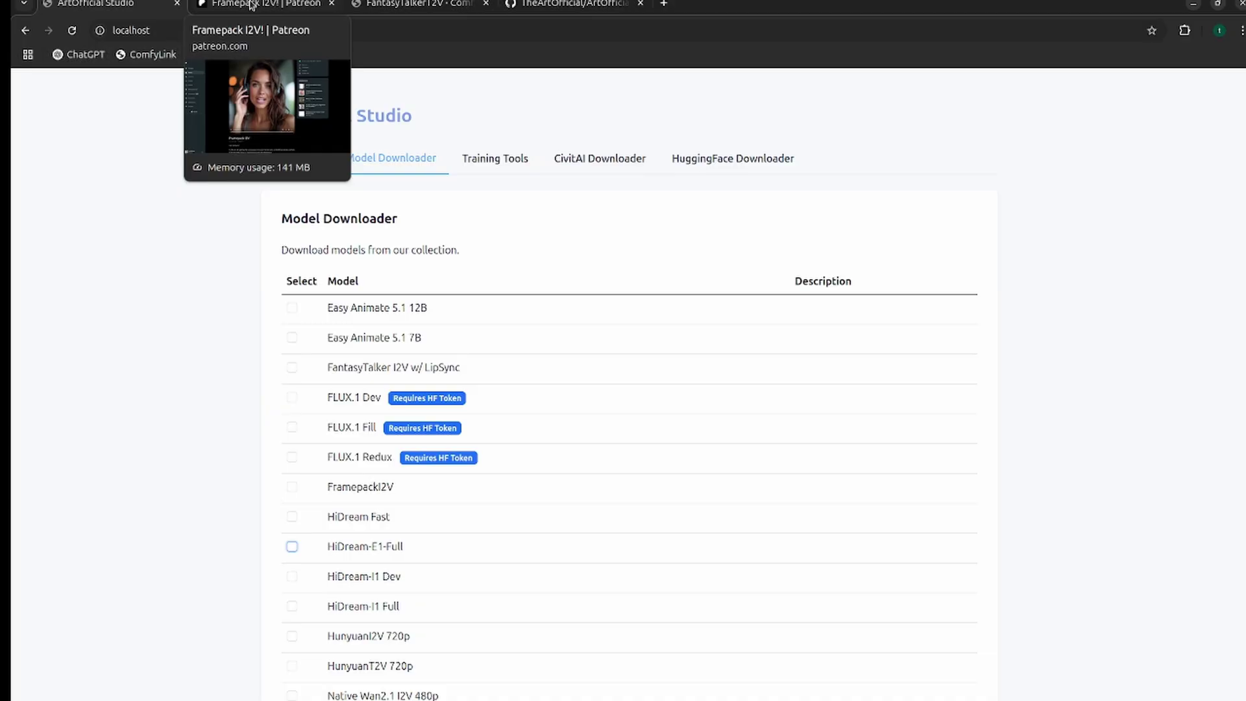
{"action": "left_click", "coordinate": [249, 5]}
{"action": "scroll", "coordinate": [672, 401], "scroll_direction": "down", "scroll_amount": 3}
{"action": "scroll", "coordinate": [514, 392], "scroll_direction": "down", "scroll_amount": 2}
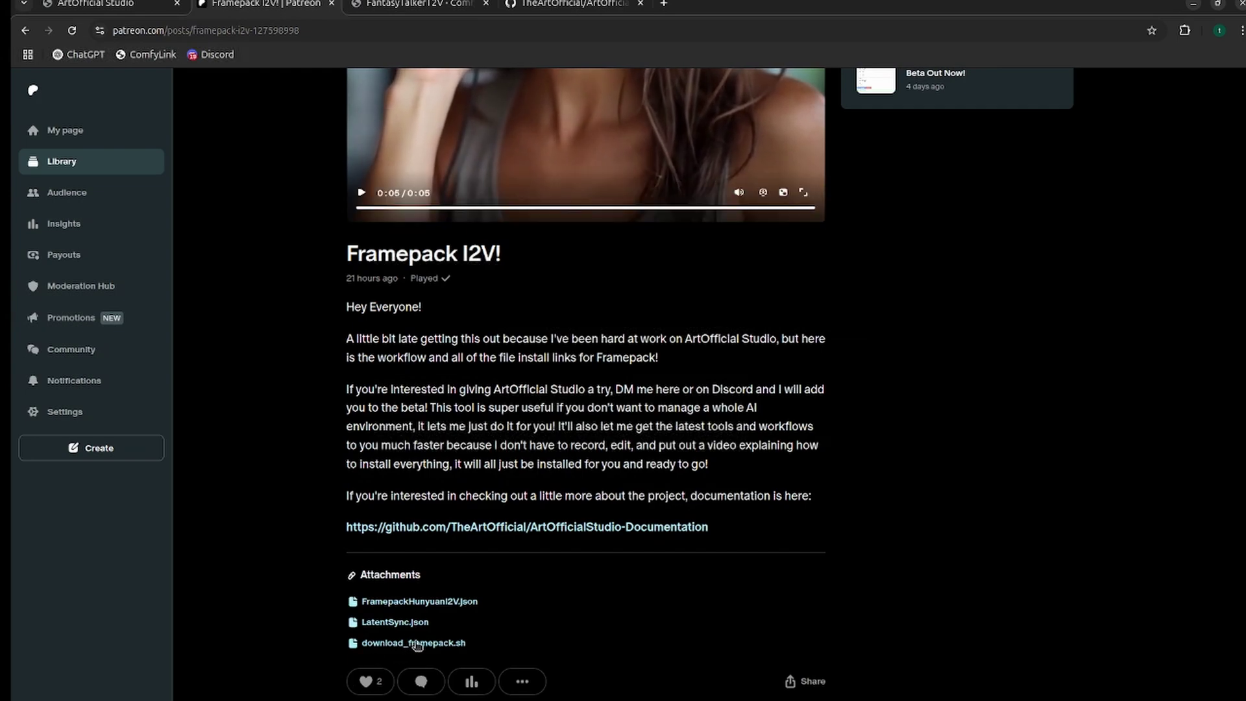
{"action": "left_click", "coordinate": [437, 643]}
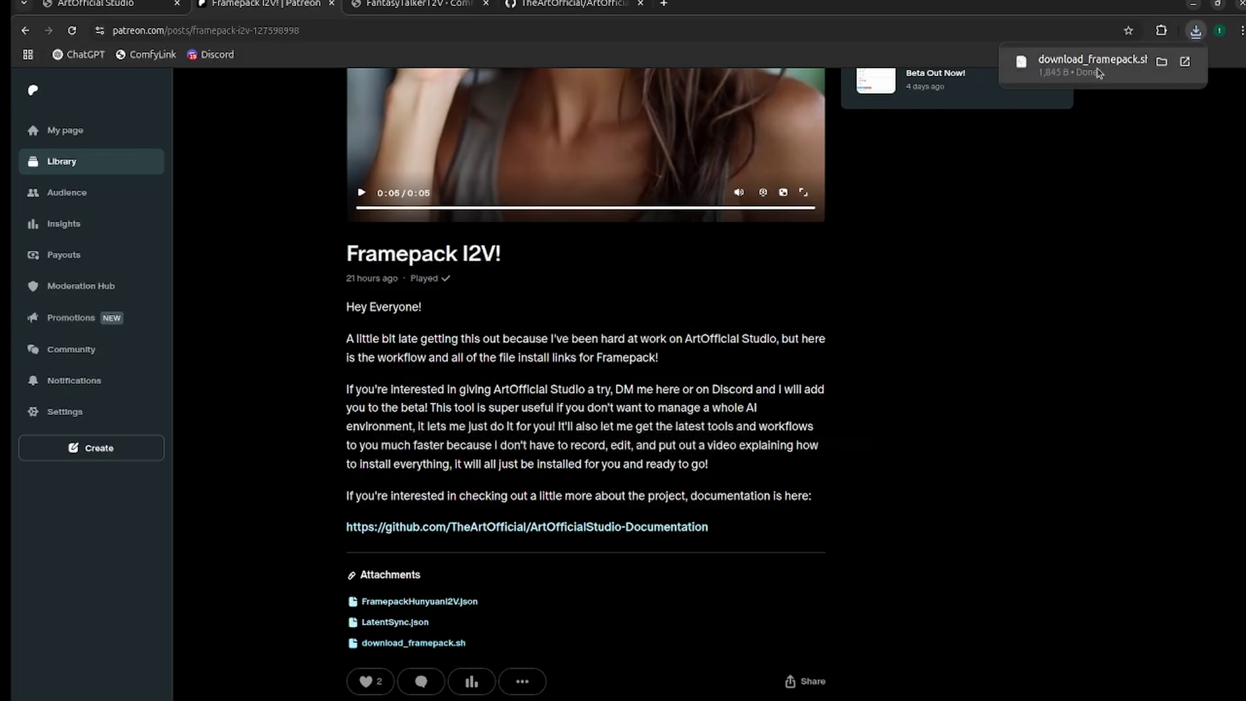
Review the model download commands in download_framepack.sh, including the text encoder links for clip_l and llava_llama3_fp8_scaled.
{"action": "scroll", "coordinate": [385, 356], "scroll_direction": "down", "scroll_amount": 3}
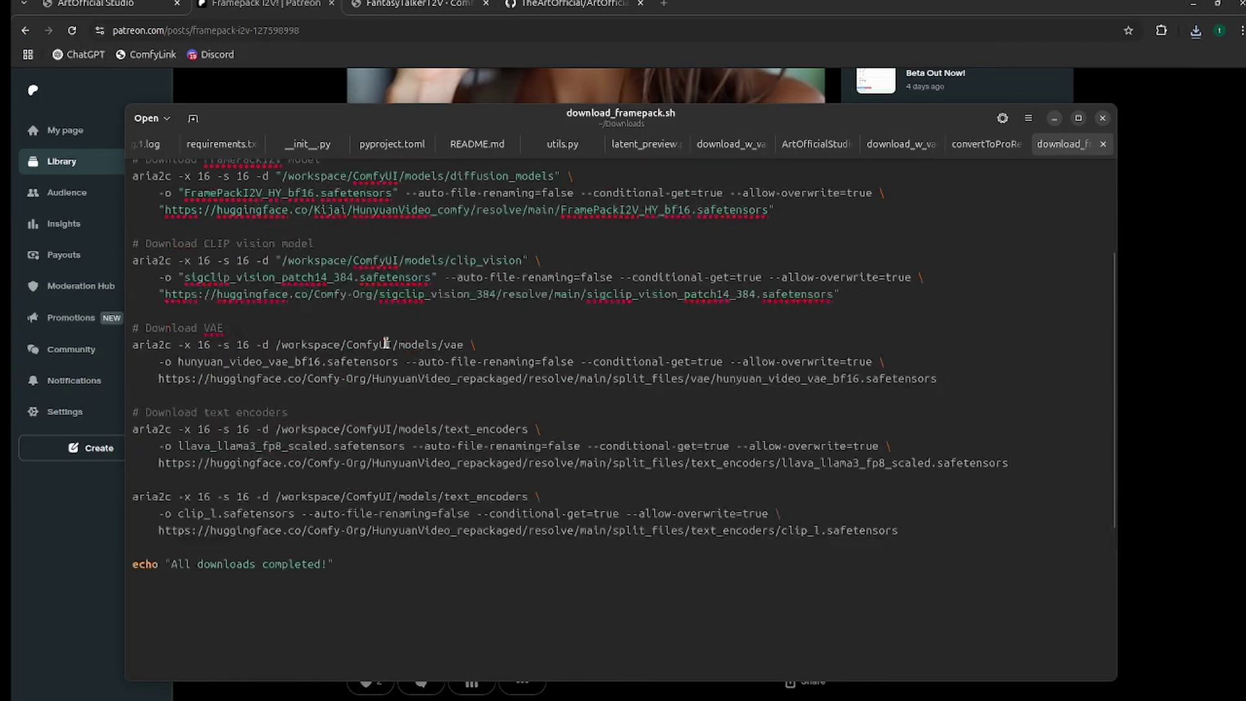
{"action": "scroll", "coordinate": [385, 342], "scroll_direction": "down", "scroll_amount": 2}
{"action": "left_click_drag", "start_coordinate": [902, 418], "coordinate": [161, 422]}
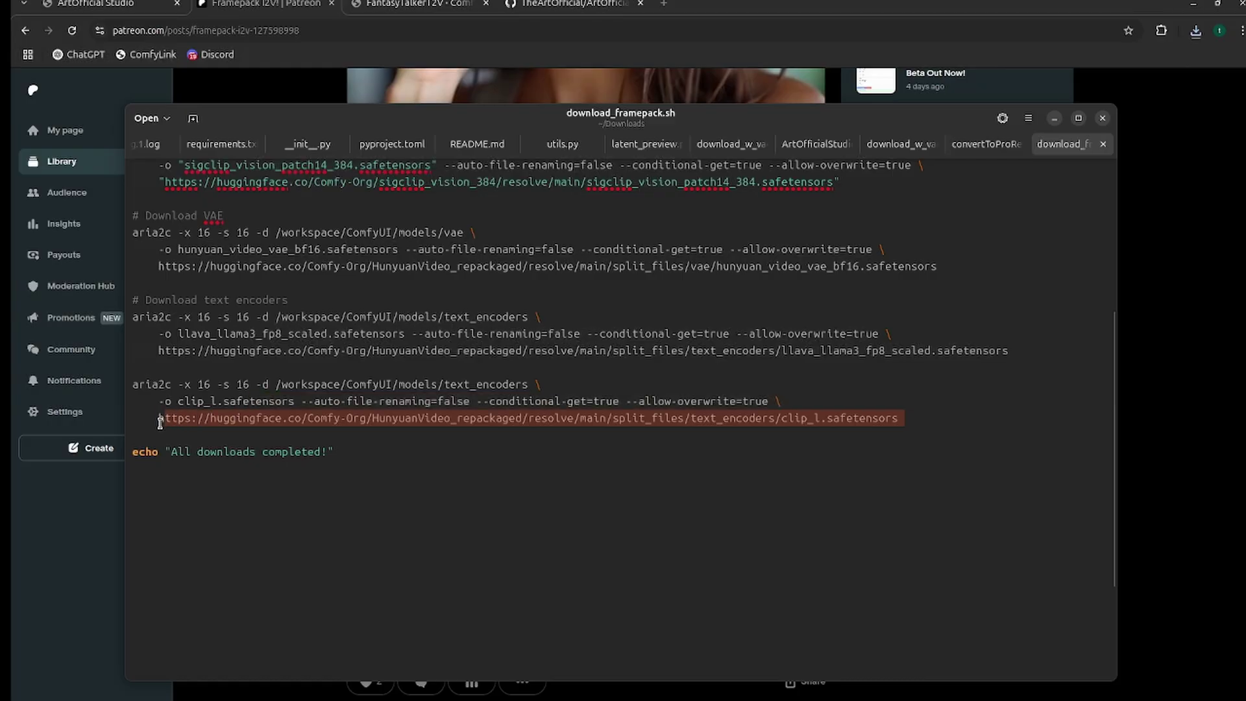
{"action": "left_click_drag", "start_coordinate": [1008, 351], "coordinate": [576, 351]}
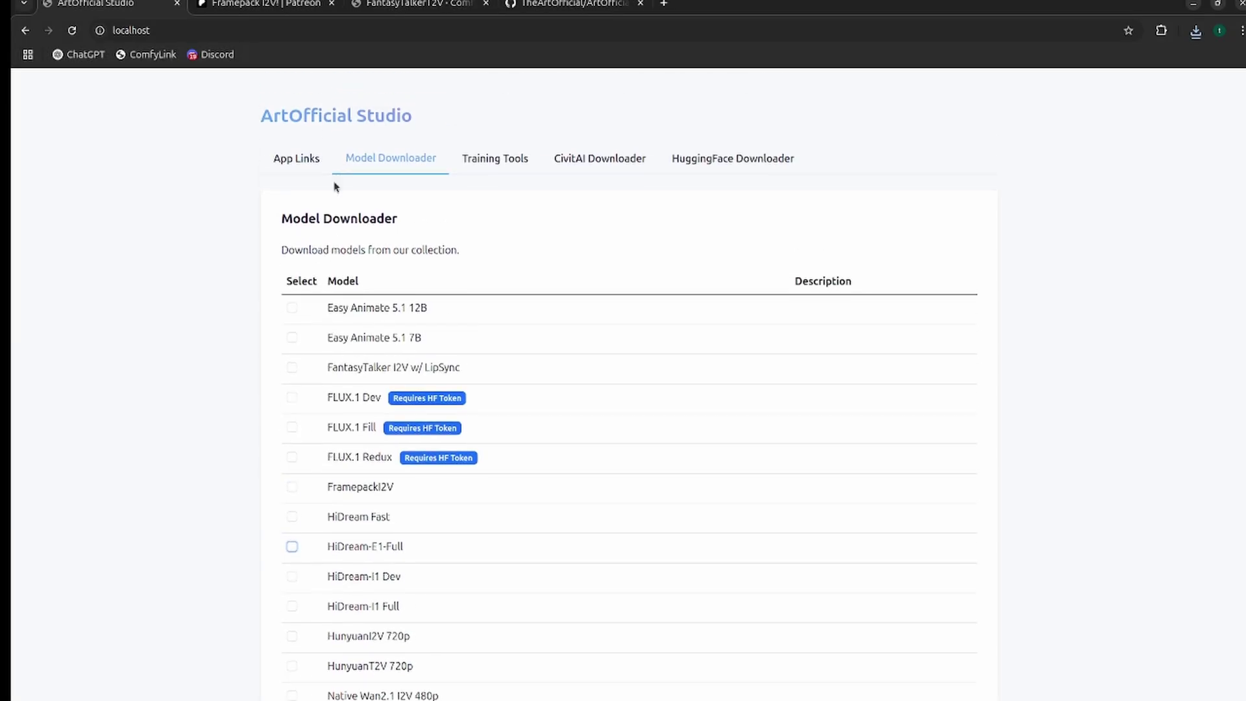
Select the FramepackI2V model in the ArtOfficial Studio Model Downloader and download it.
{"action": "left_click", "coordinate": [291, 162]}
{"action": "left_click", "coordinate": [377, 159]}
{"action": "scroll", "coordinate": [413, 333], "scroll_direction": "down", "scroll_amount": 4}
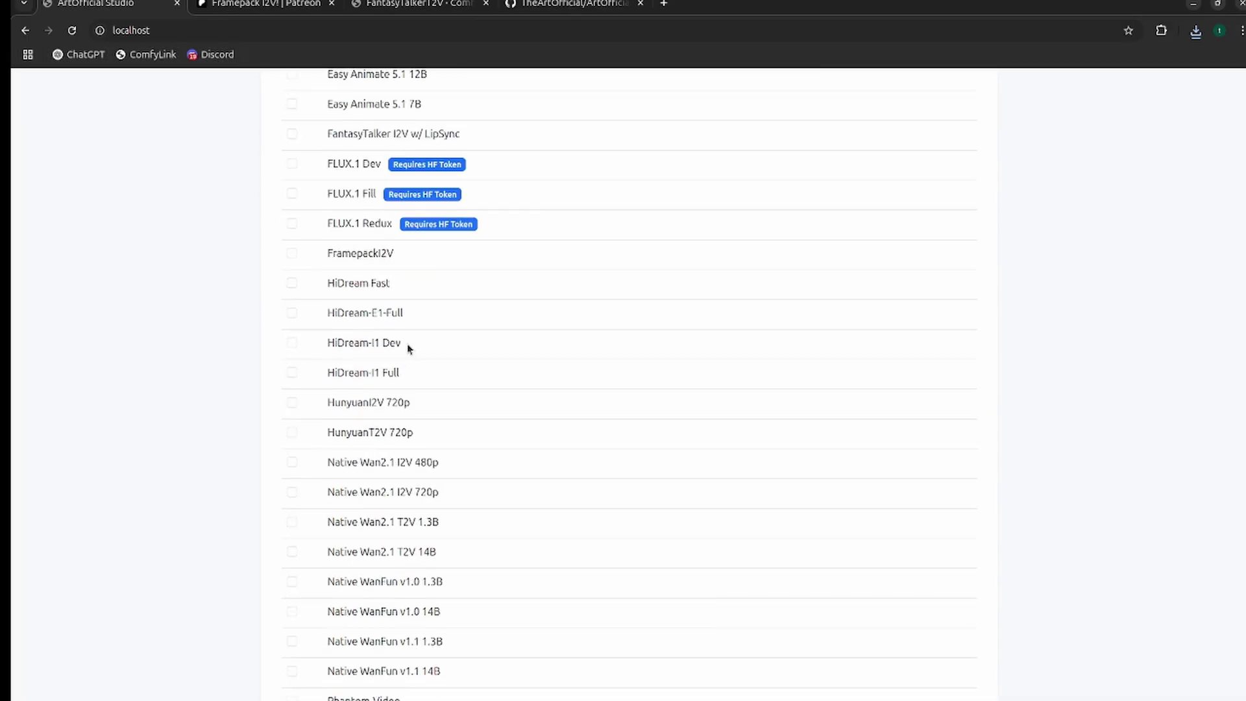
{"action": "scroll", "coordinate": [306, 295], "scroll_direction": "up", "scroll_amount": 1}
{"action": "left_click", "coordinate": [291, 255]}
{"action": "scroll", "coordinate": [480, 416], "scroll_direction": "down", "scroll_amount": 6}
{"action": "left_click", "coordinate": [355, 624]}
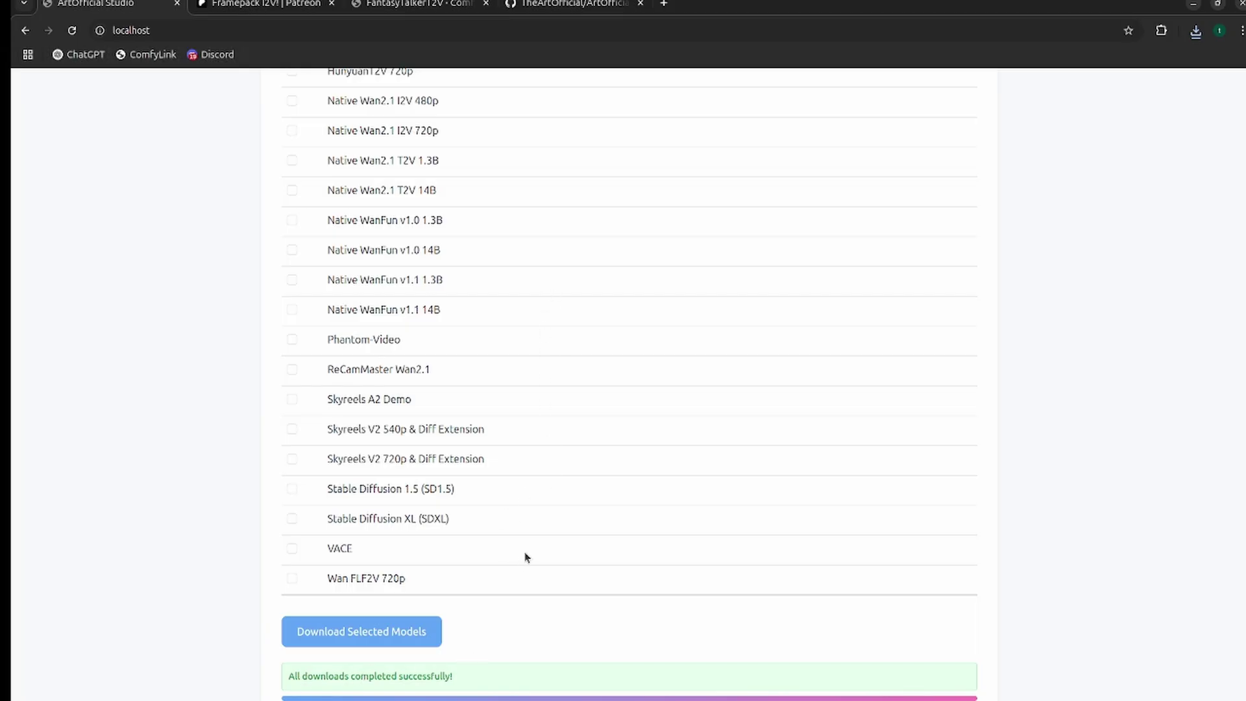
Open ComfyUI from the ArtOfficial Studio list of app links.
{"action": "scroll", "coordinate": [521, 553], "scroll_direction": "up", "scroll_amount": 10}
{"action": "left_click", "coordinate": [291, 159]}
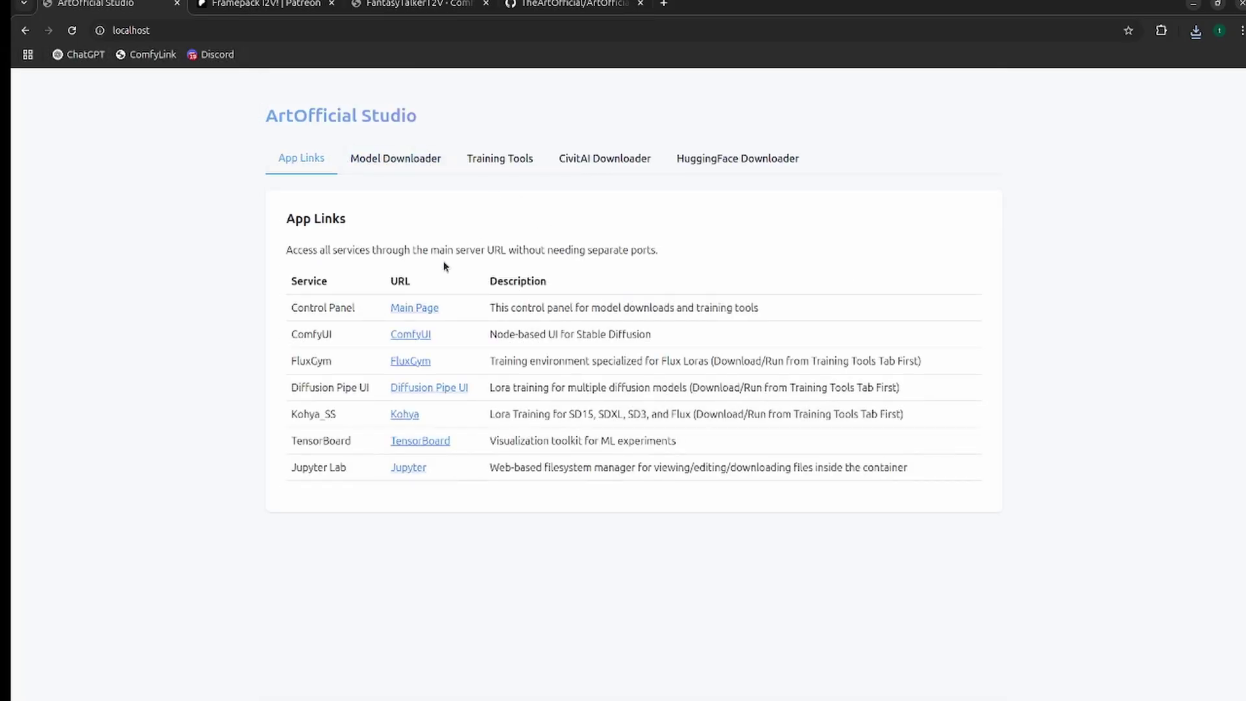
{"action": "left_click", "coordinate": [411, 334]}
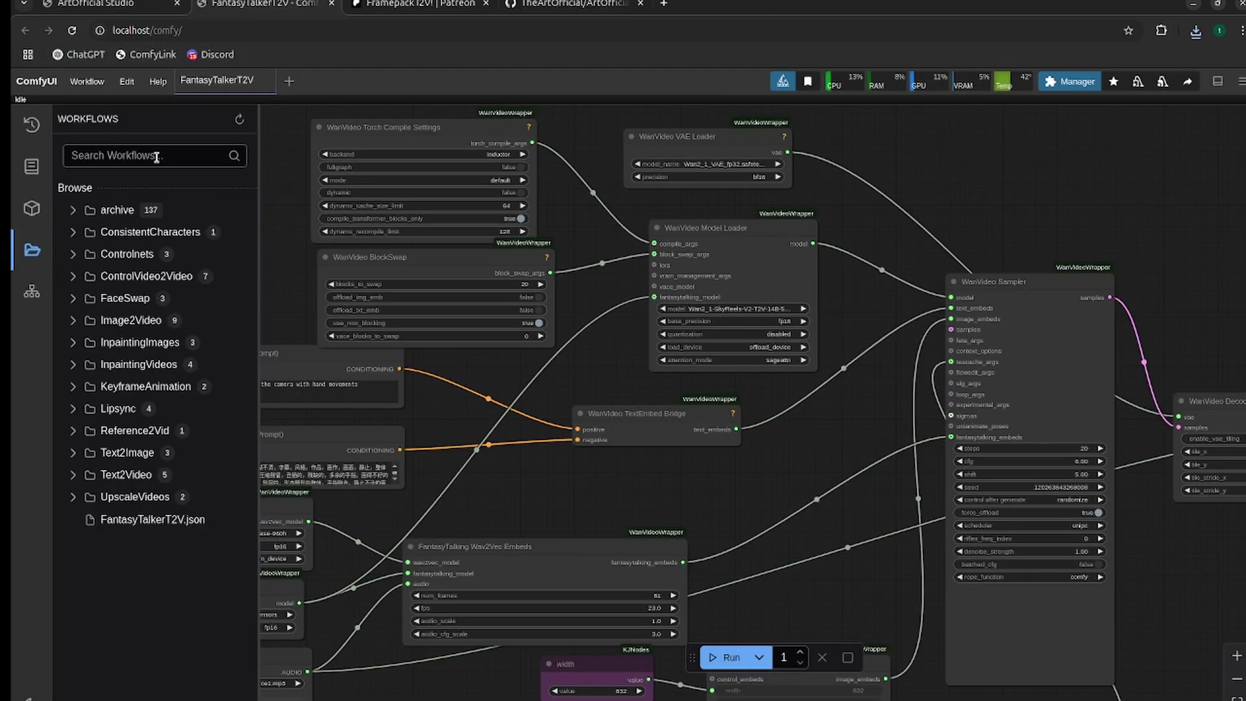
Search the saved workflows for "framepack" and open FramepackHunyuanI2V.json.
{"action": "left_click", "coordinate": [156, 158]}
{"action": "type", "text": "framepack"}
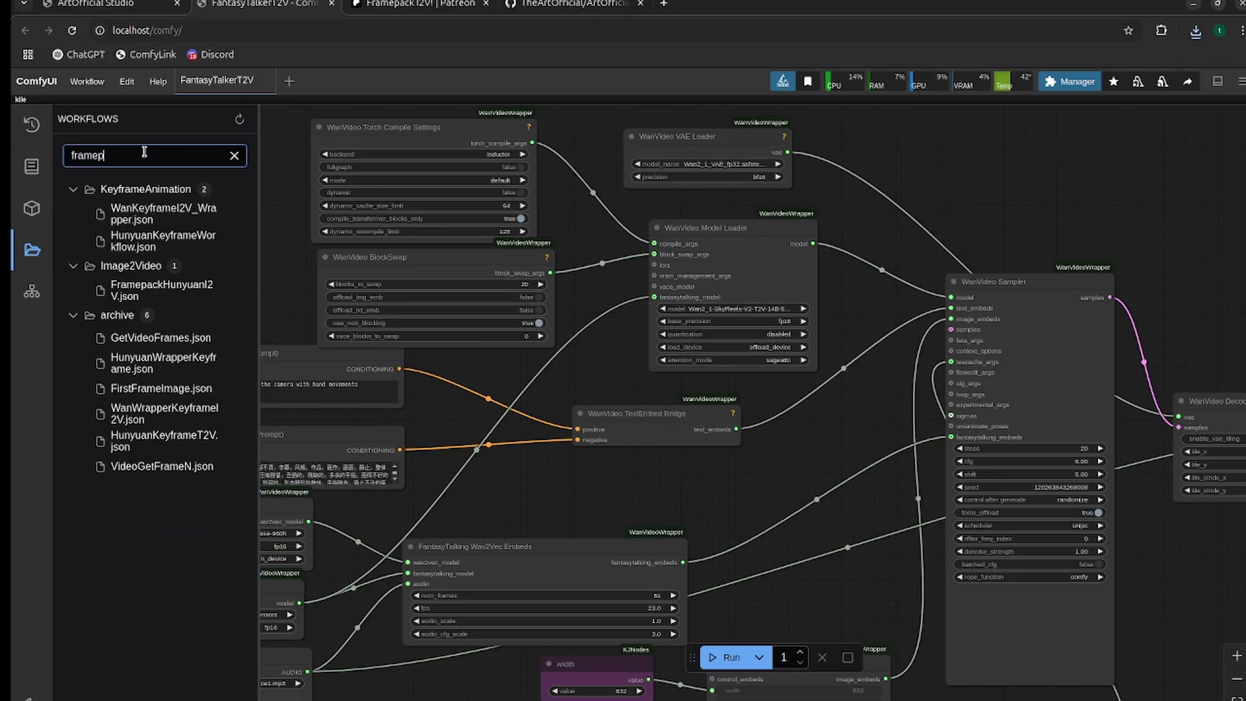
{"action": "left_click", "coordinate": [156, 213]}
Choose ComfyUI_temp_ynmdj_00003_.png as the input picture in the Load Image node.
{"action": "left_click_drag", "start_coordinate": [751, 489], "coordinate": [847, 266]}
{"action": "scroll", "coordinate": [509, 445], "scroll_direction": "up", "scroll_amount": 2}
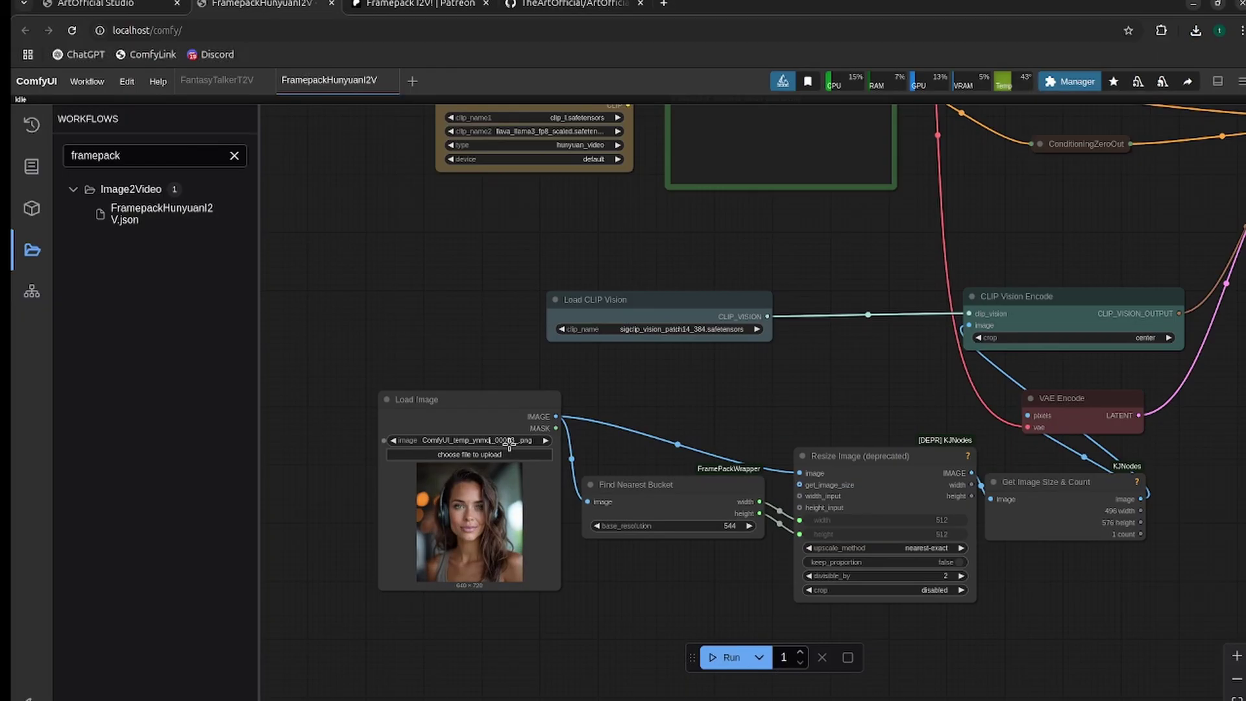
{"action": "left_click", "coordinate": [508, 443]}
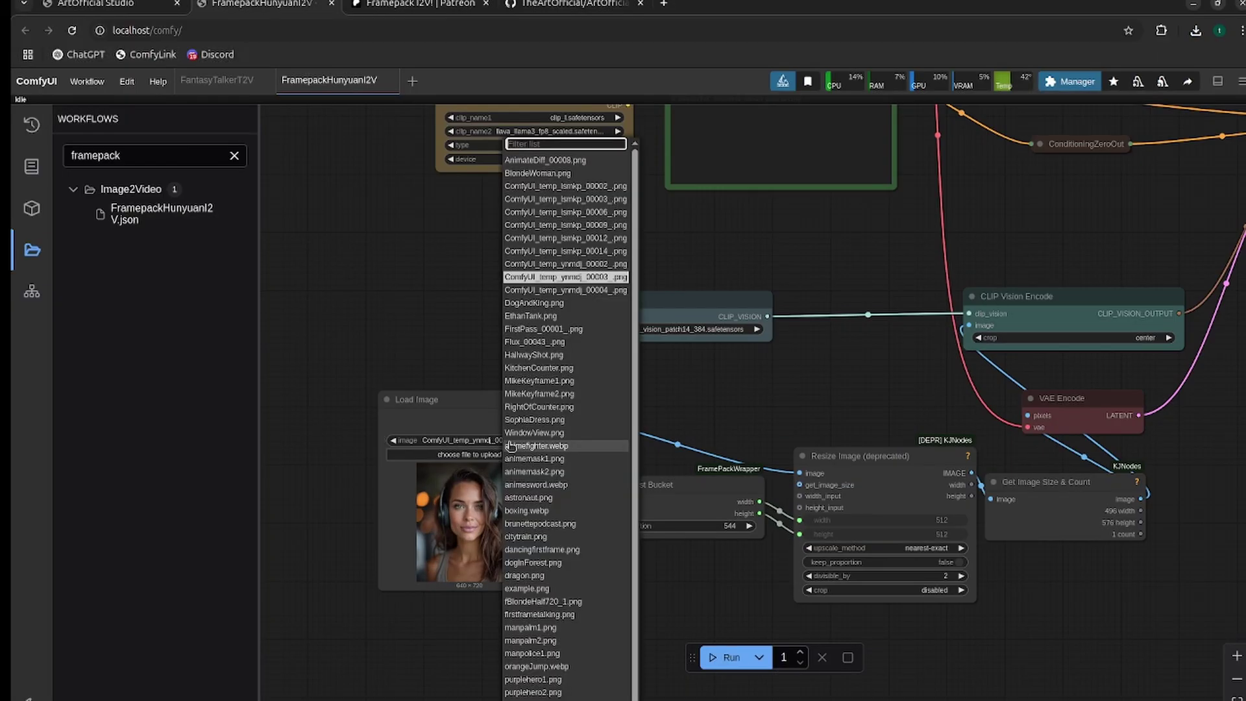
{"action": "left_click", "coordinate": [571, 276]}
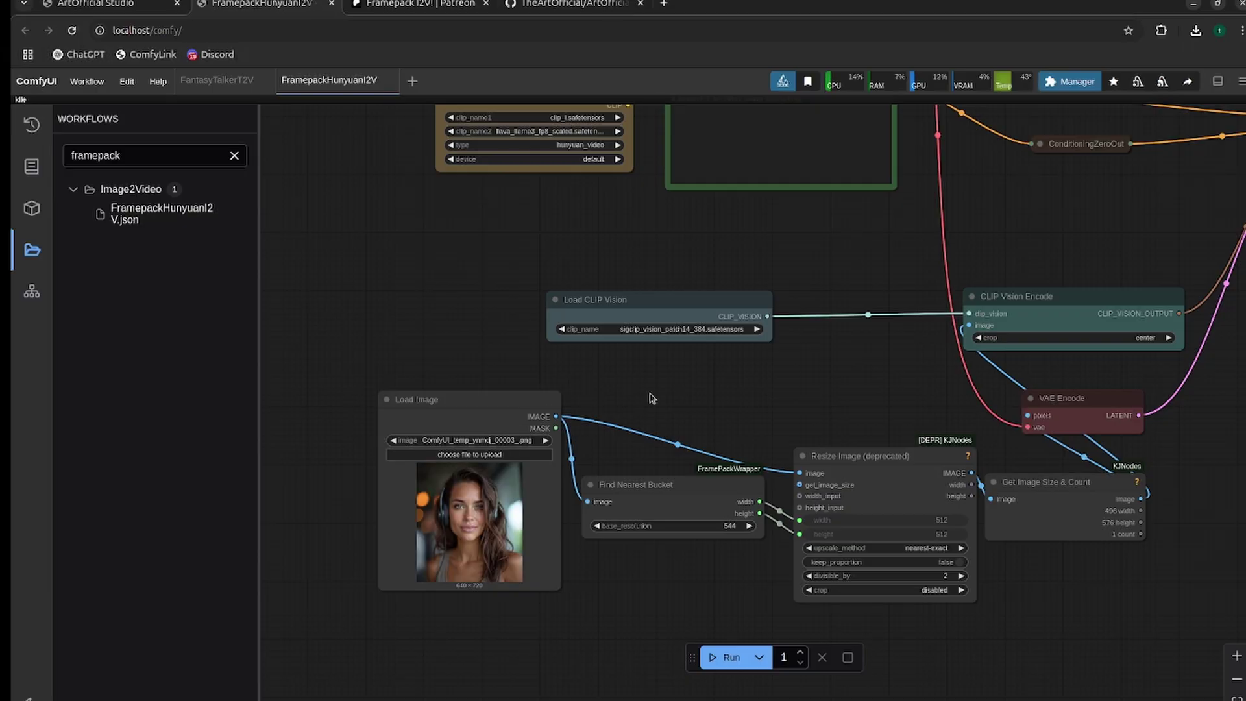
Move the DualCLIPLoader node slightly up and away from the CLIP Text Encode (Prompt) node.
{"action": "scroll", "coordinate": [654, 398], "scroll_direction": "down", "scroll_amount": 2}
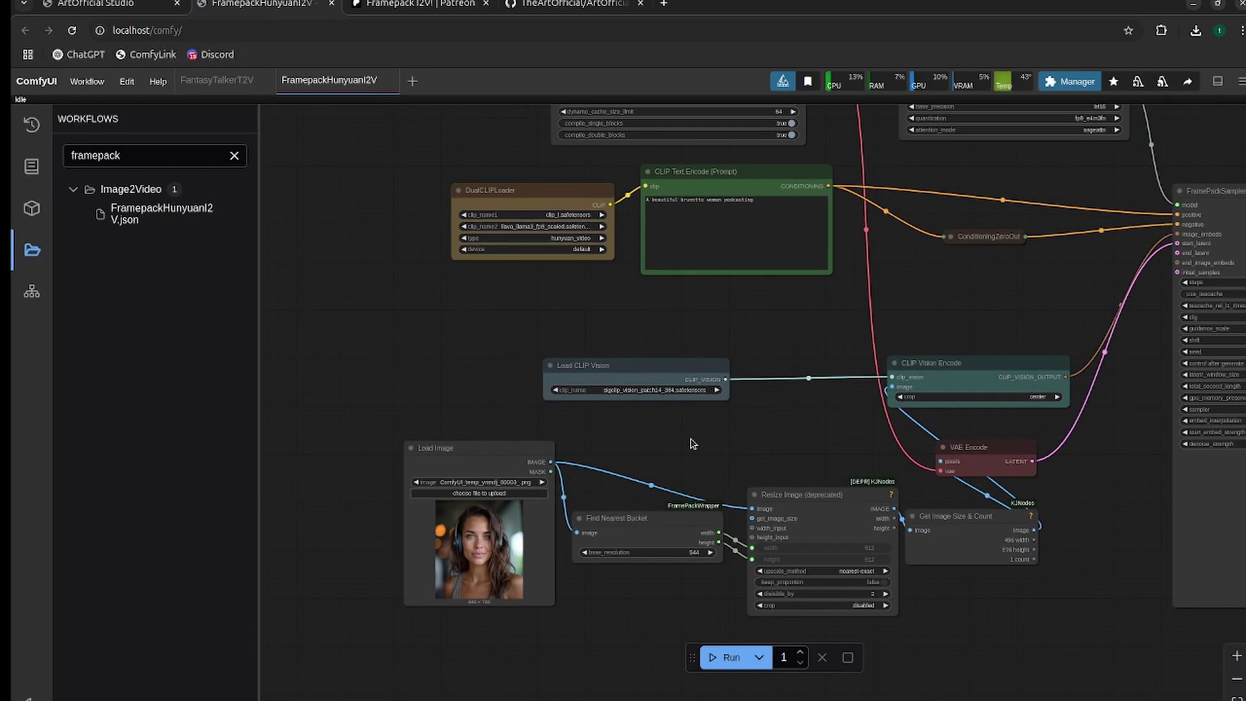
{"action": "scroll", "coordinate": [677, 445], "scroll_direction": "up", "scroll_amount": 2}
{"action": "left_click_drag", "start_coordinate": [695, 401], "coordinate": [712, 423]}
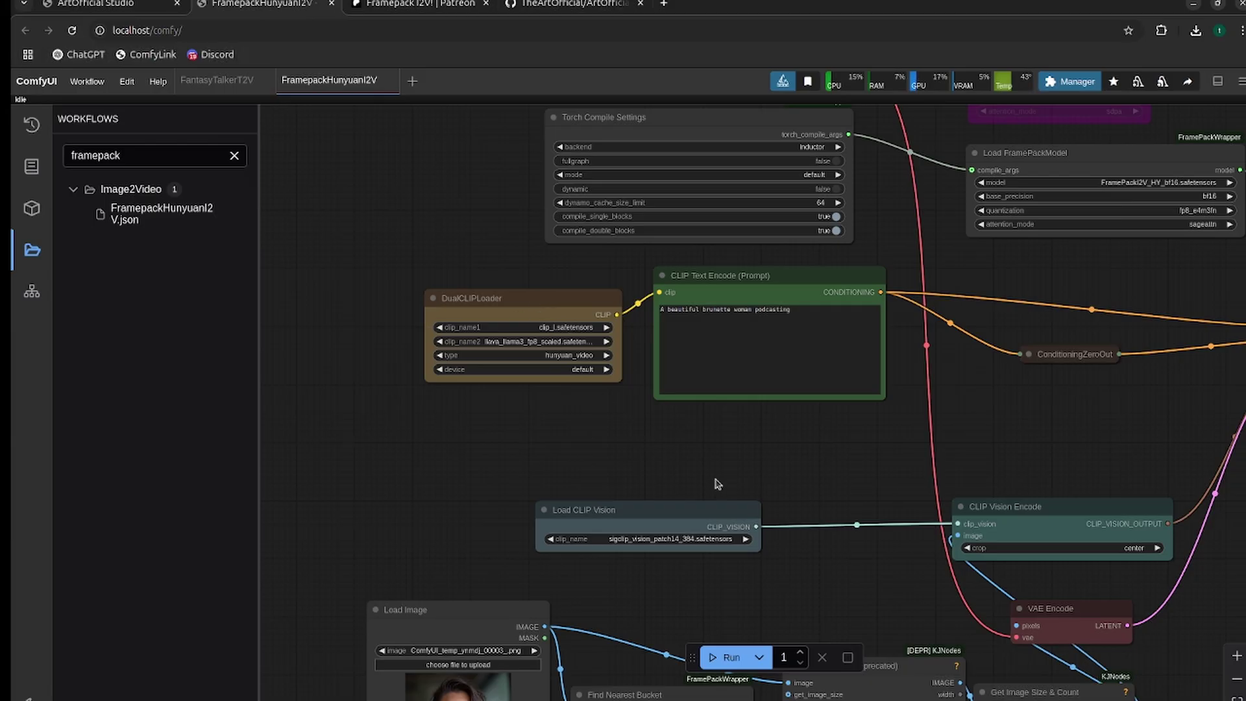
{"action": "left_click_drag", "start_coordinate": [778, 440], "coordinate": [749, 404]}
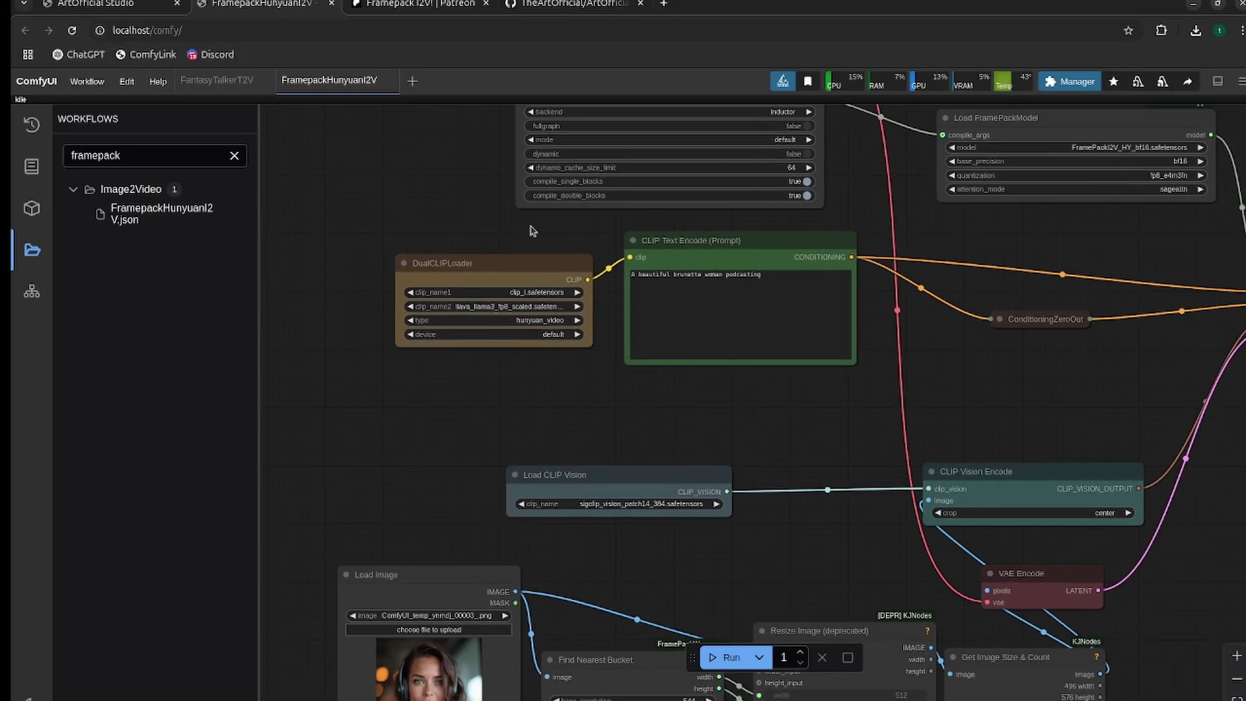
{"action": "left_click", "coordinate": [496, 260]}
{"action": "left_click_drag", "start_coordinate": [497, 260], "coordinate": [492, 250]}
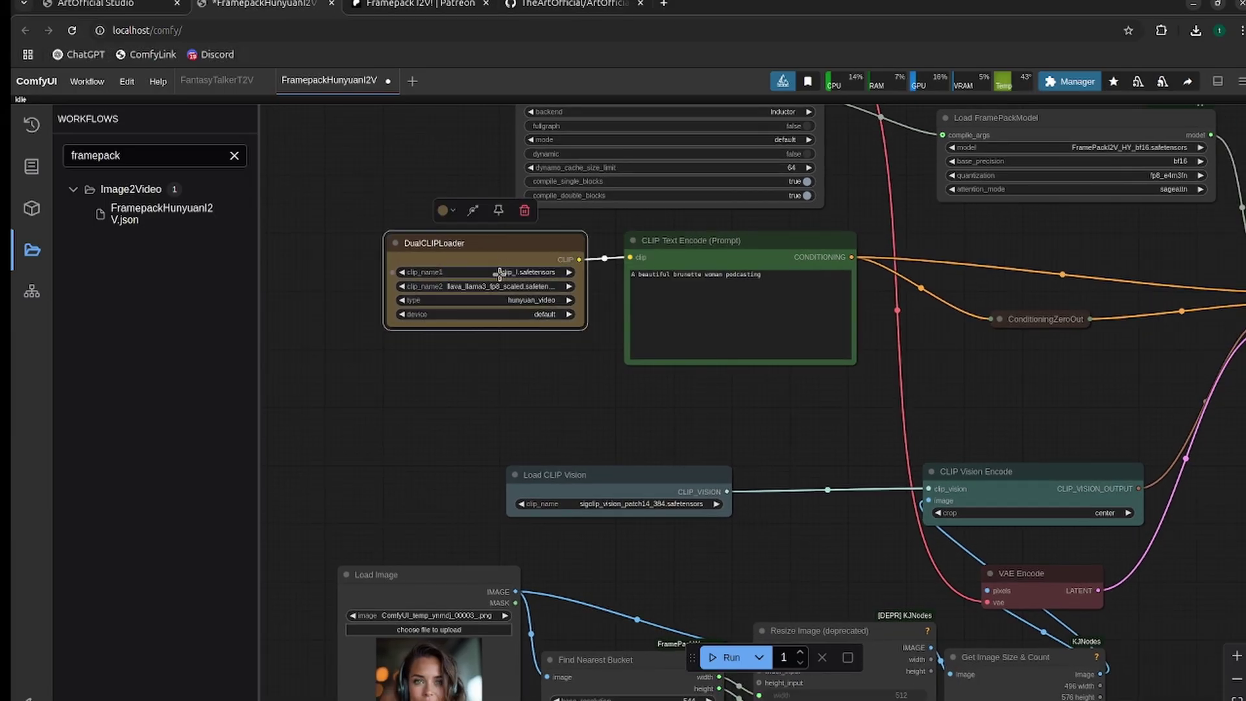
Move the Load CLIP Vision node upward, closer to the CLIP Text Encode (Prompt) node, and deselect it.
{"action": "left_click_drag", "start_coordinate": [725, 383], "coordinate": [750, 315]}
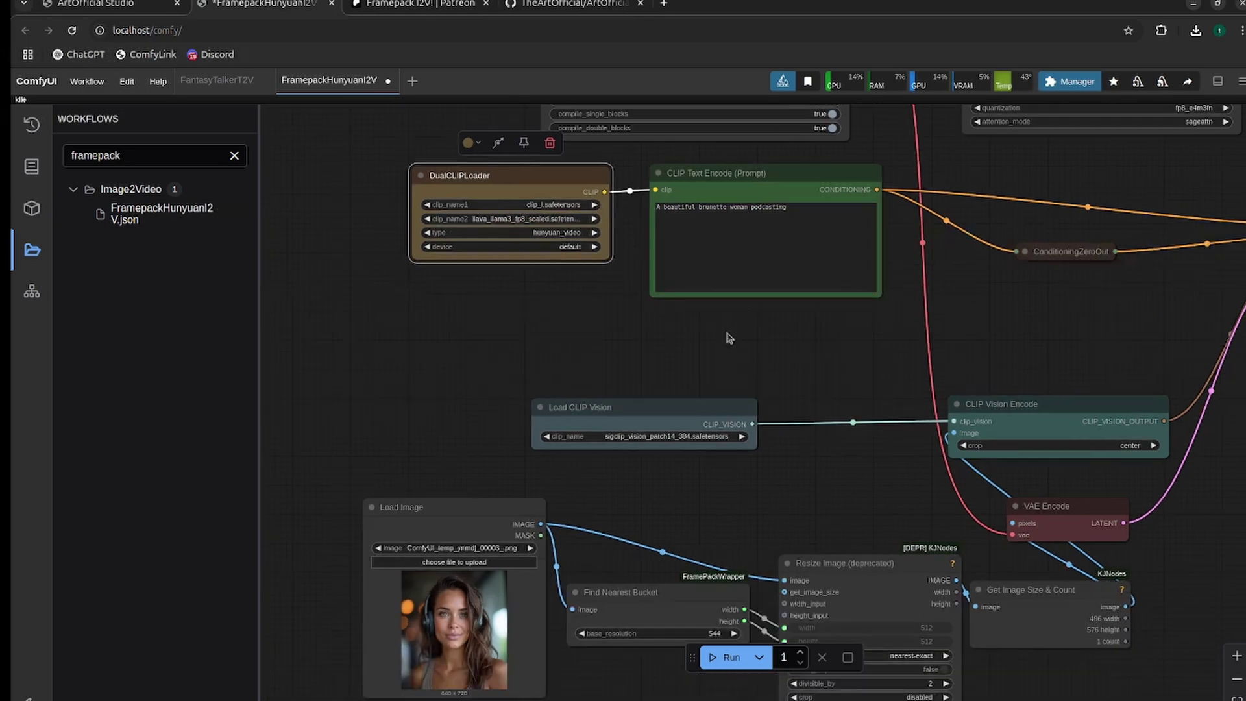
{"action": "left_click_drag", "start_coordinate": [626, 422], "coordinate": [626, 377]}
{"action": "left_click", "coordinate": [624, 420]}
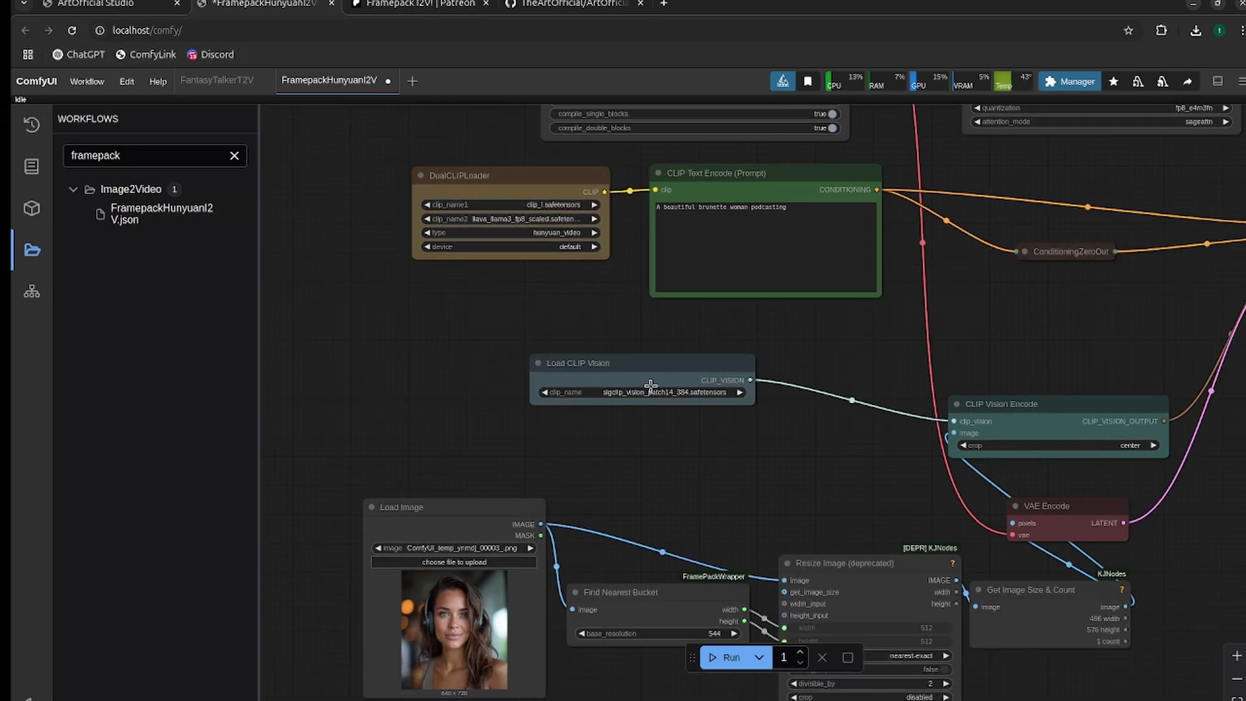
Nudge the Torch Compile Settings node up and sideways so that it lines up beneath the Load VAE node.
{"action": "left_click_drag", "start_coordinate": [1033, 328], "coordinate": [894, 550]}
{"action": "left_click_drag", "start_coordinate": [1047, 379], "coordinate": [955, 502]}
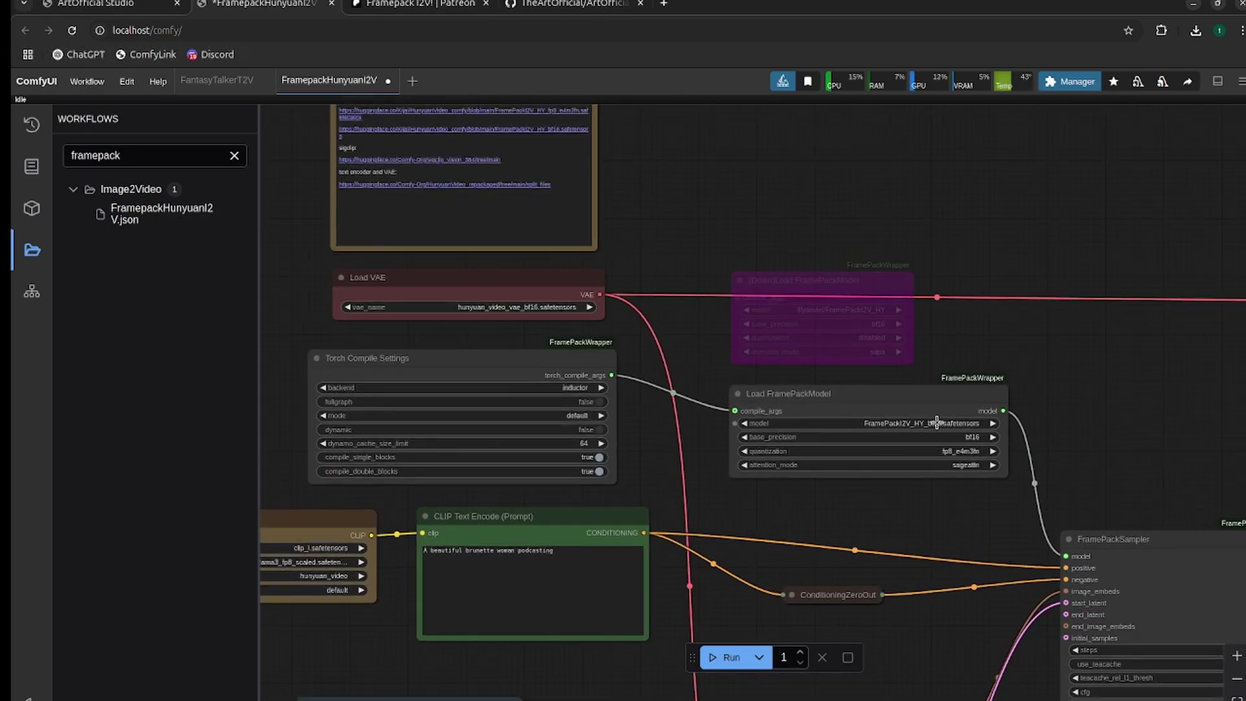
{"action": "left_click_drag", "start_coordinate": [755, 520], "coordinate": [895, 528]}
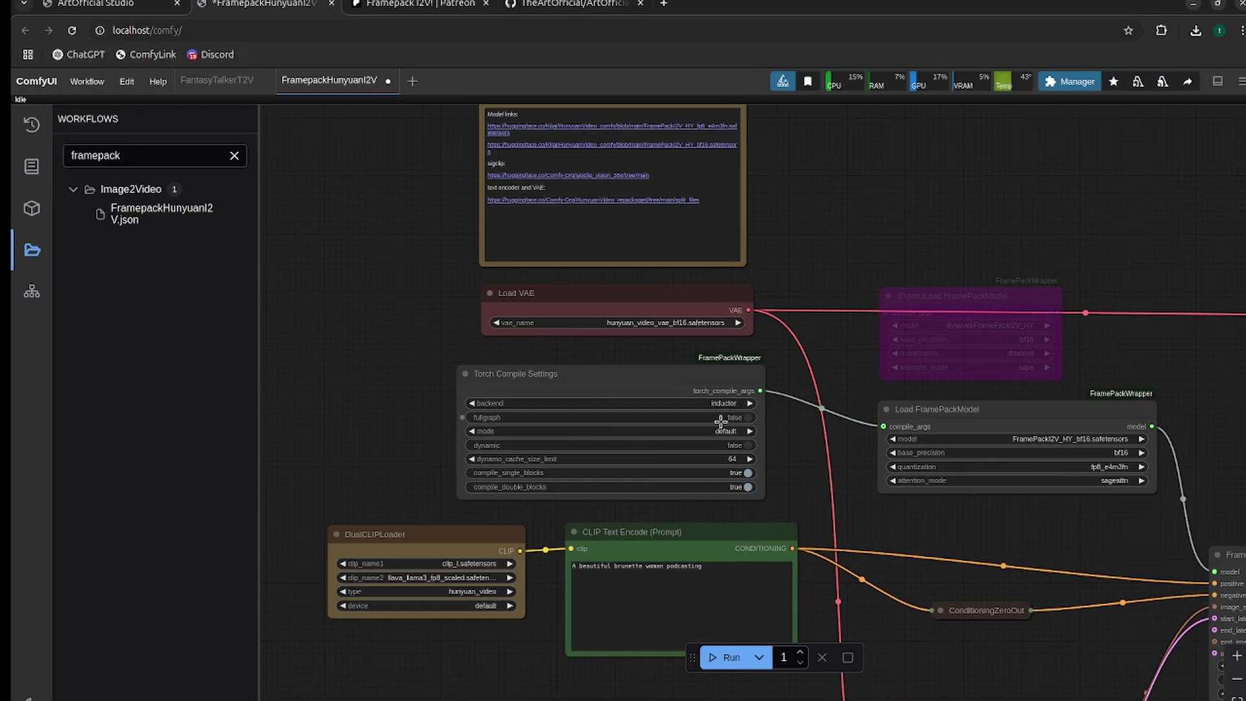
{"action": "left_click", "coordinate": [606, 367]}
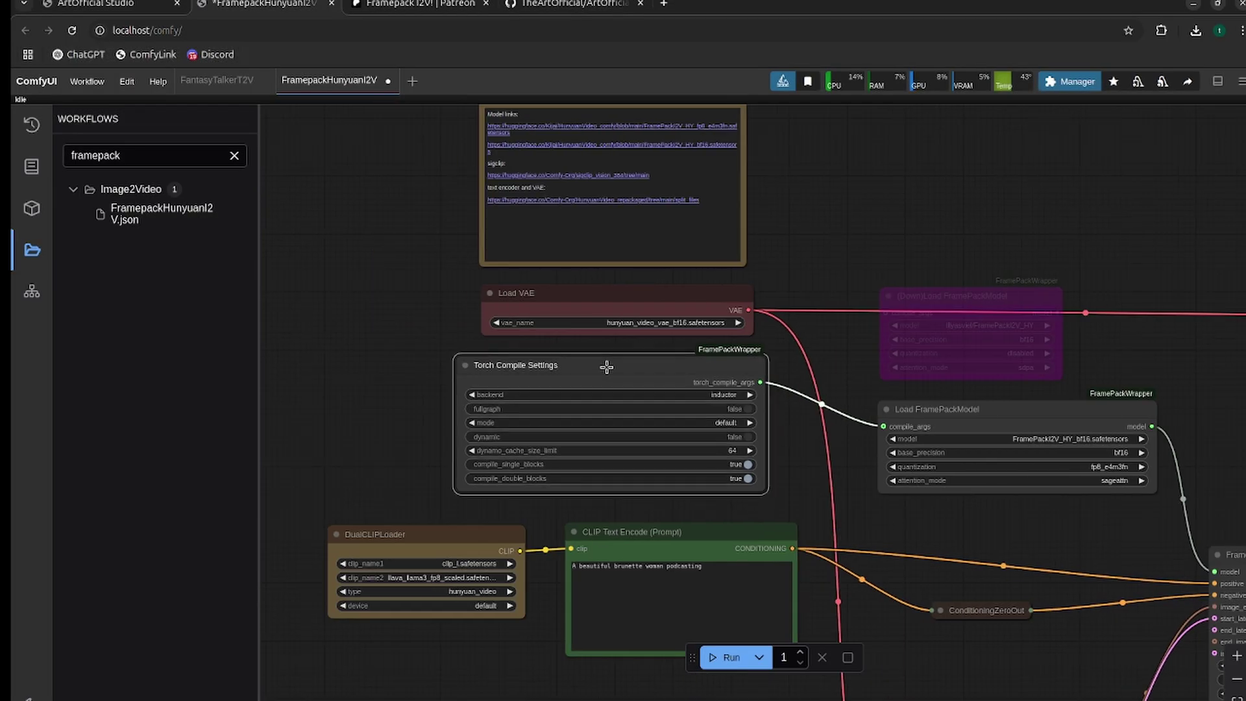
{"action": "left_click", "coordinate": [803, 467]}
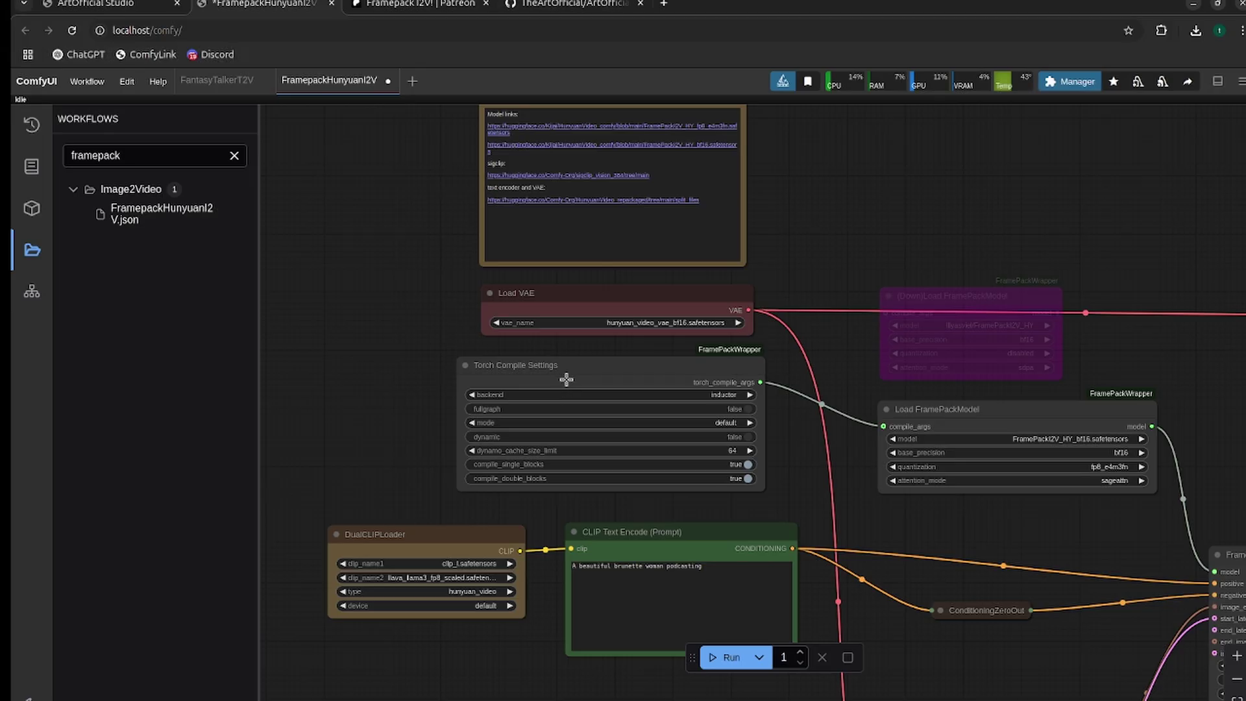
{"action": "left_click_drag", "start_coordinate": [594, 370], "coordinate": [615, 370]}
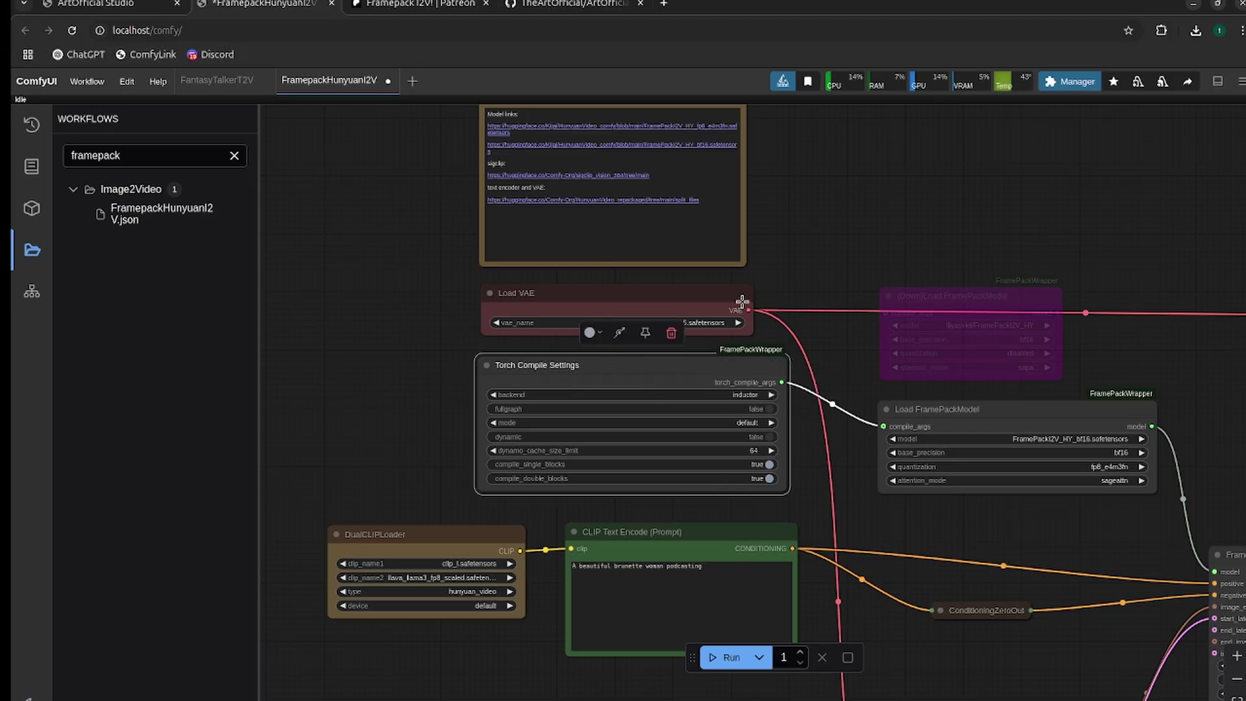
{"action": "scroll", "coordinate": [794, 385], "scroll_direction": "right", "scroll_amount": 3}
{"action": "left_click", "coordinate": [613, 330]}
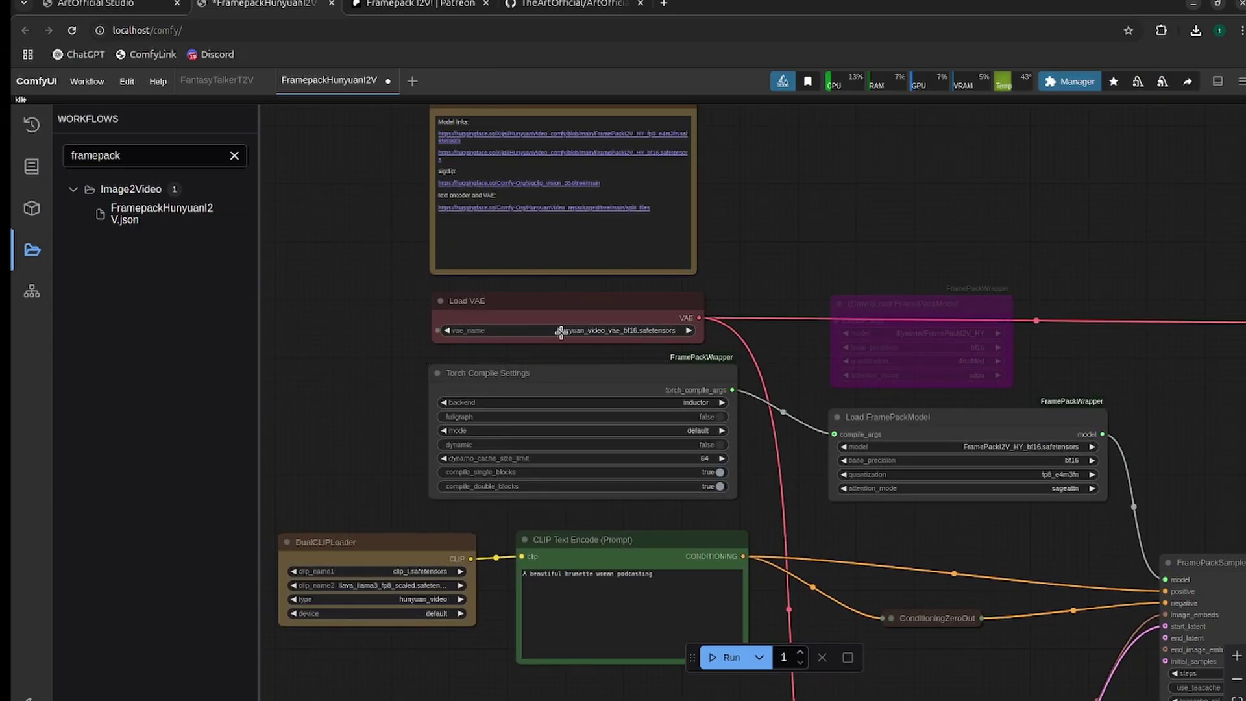
{"action": "left_click", "coordinate": [813, 259]}
Set total_second_length in the FramePackSampler node to 20.
{"action": "scroll", "coordinate": [681, 411], "scroll_direction": "down", "scroll_amount": 5}
{"action": "scroll", "coordinate": [681, 411], "scroll_direction": "right", "scroll_amount": 5}
{"action": "left_click_drag", "start_coordinate": [681, 416], "coordinate": [604, 406]}
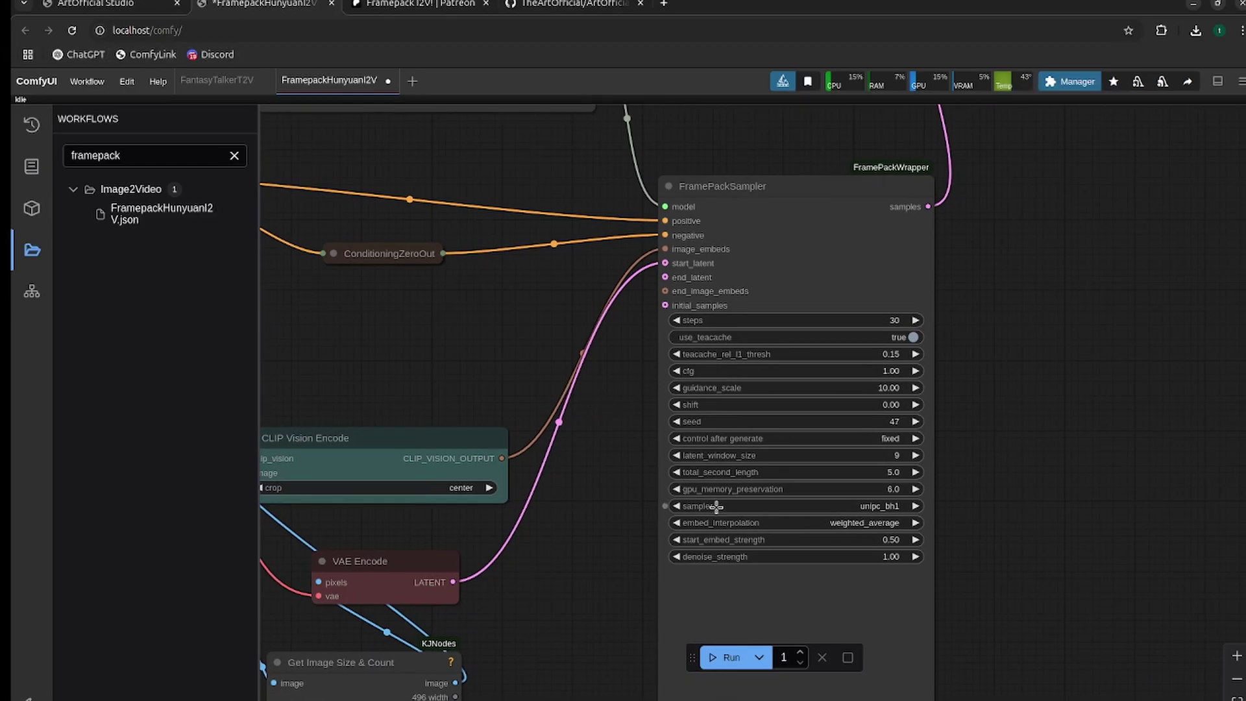
{"action": "left_click", "coordinate": [768, 472]}
{"action": "type", "text": "2"}
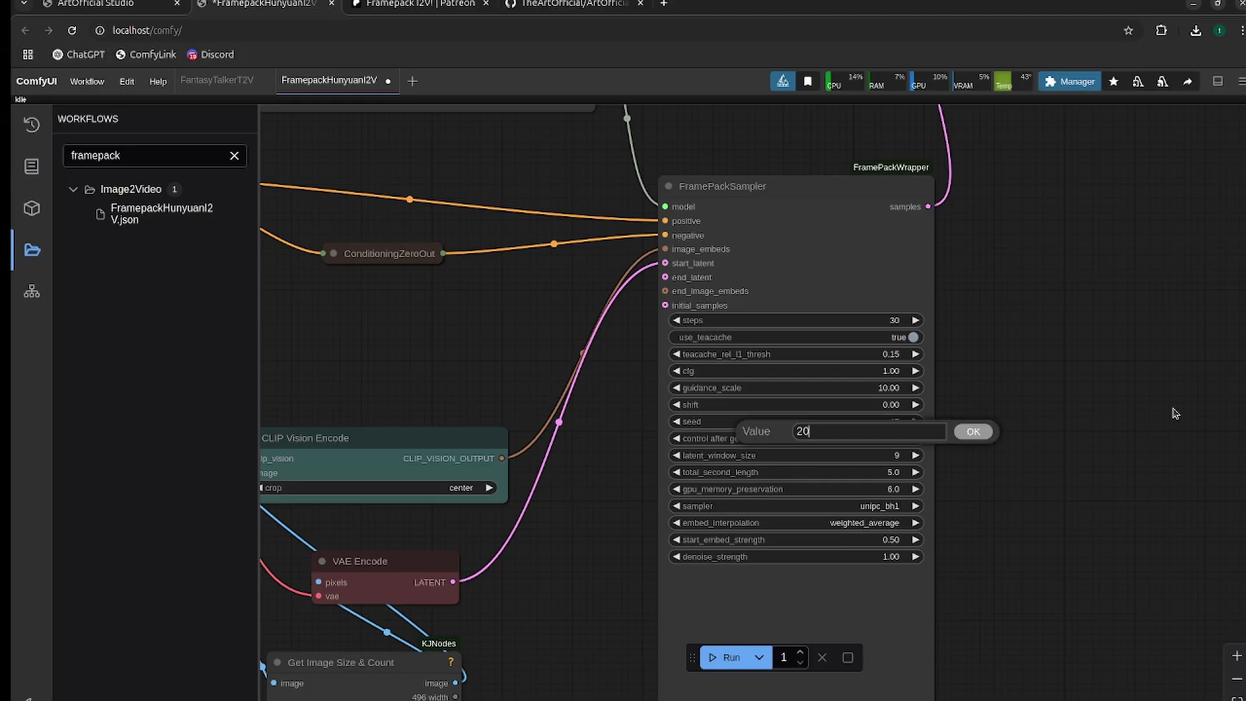
{"action": "type", "text": "0"}
{"action": "key", "text": "Return"}
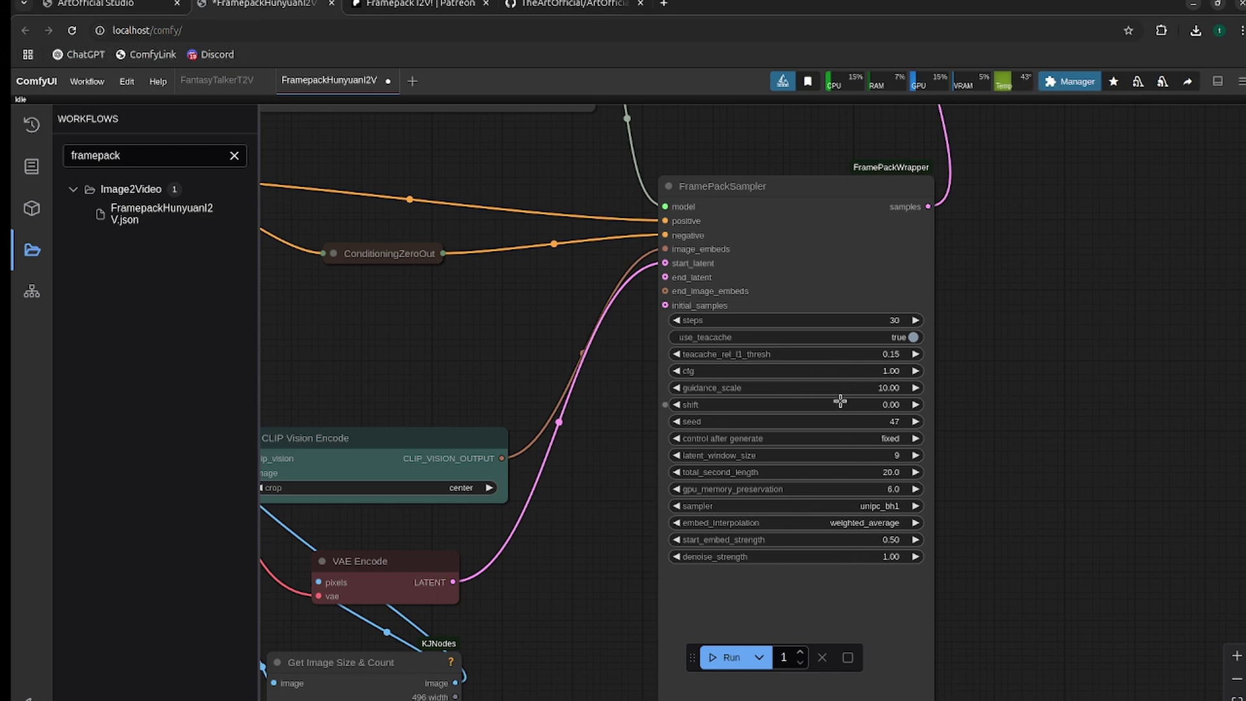
Examine the Find Nearest Bucket node's base_resolution and the resize, CLIP Vision Encode and VAE Encode nodes that feed the FramePackSampler.
{"action": "scroll", "coordinate": [891, 420], "scroll_direction": "down", "scroll_amount": 1}
{"action": "scroll", "coordinate": [890, 420], "scroll_direction": "down", "scroll_amount": 1}
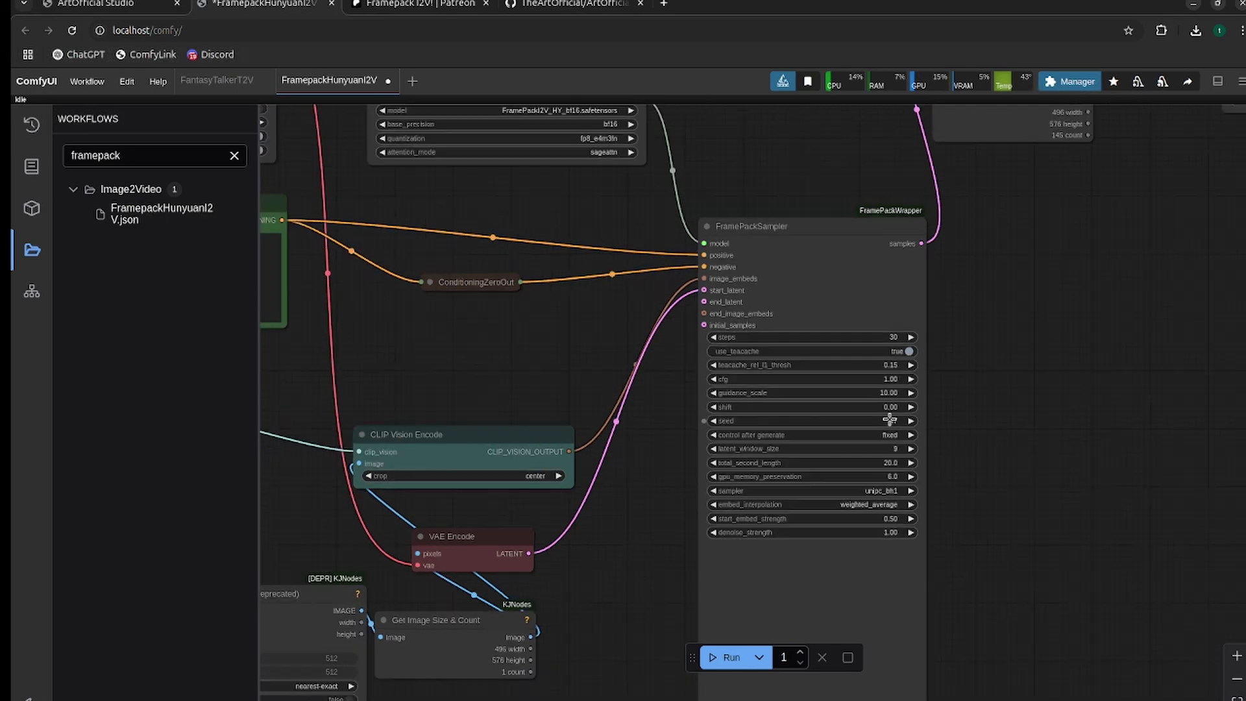
{"action": "left_click_drag", "start_coordinate": [633, 548], "coordinate": [1147, 341]}
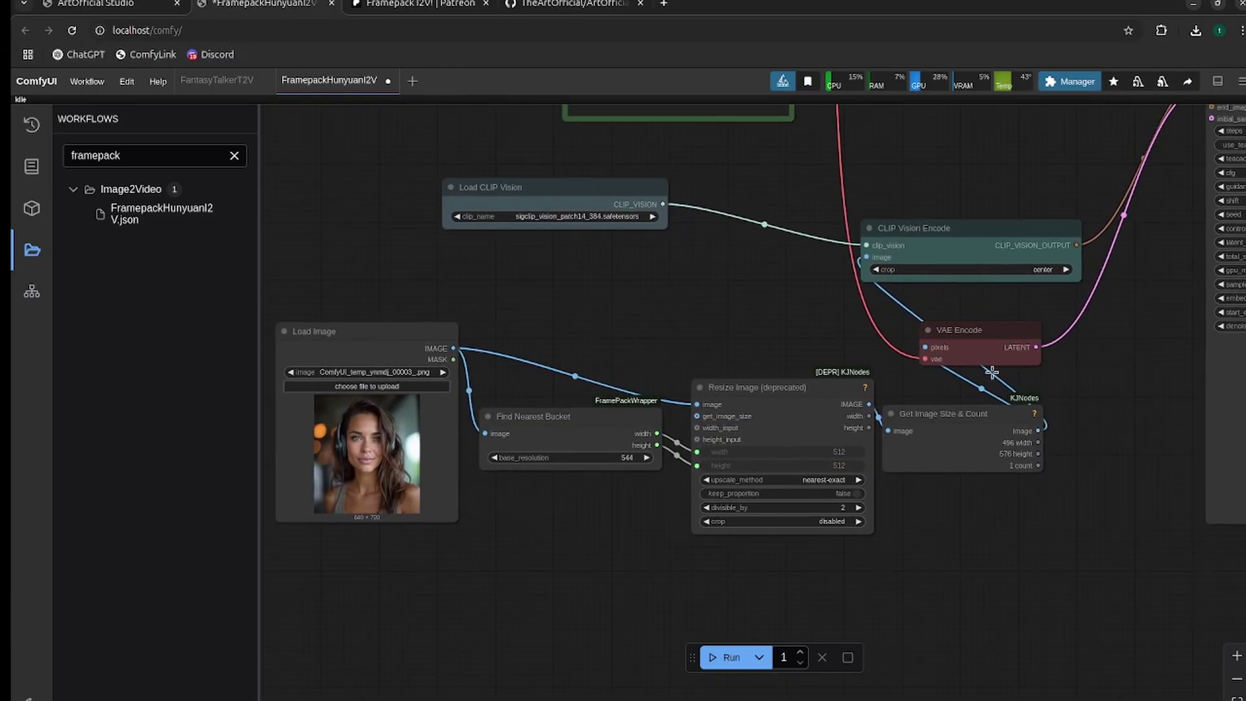
{"action": "left_click", "coordinate": [588, 456]}
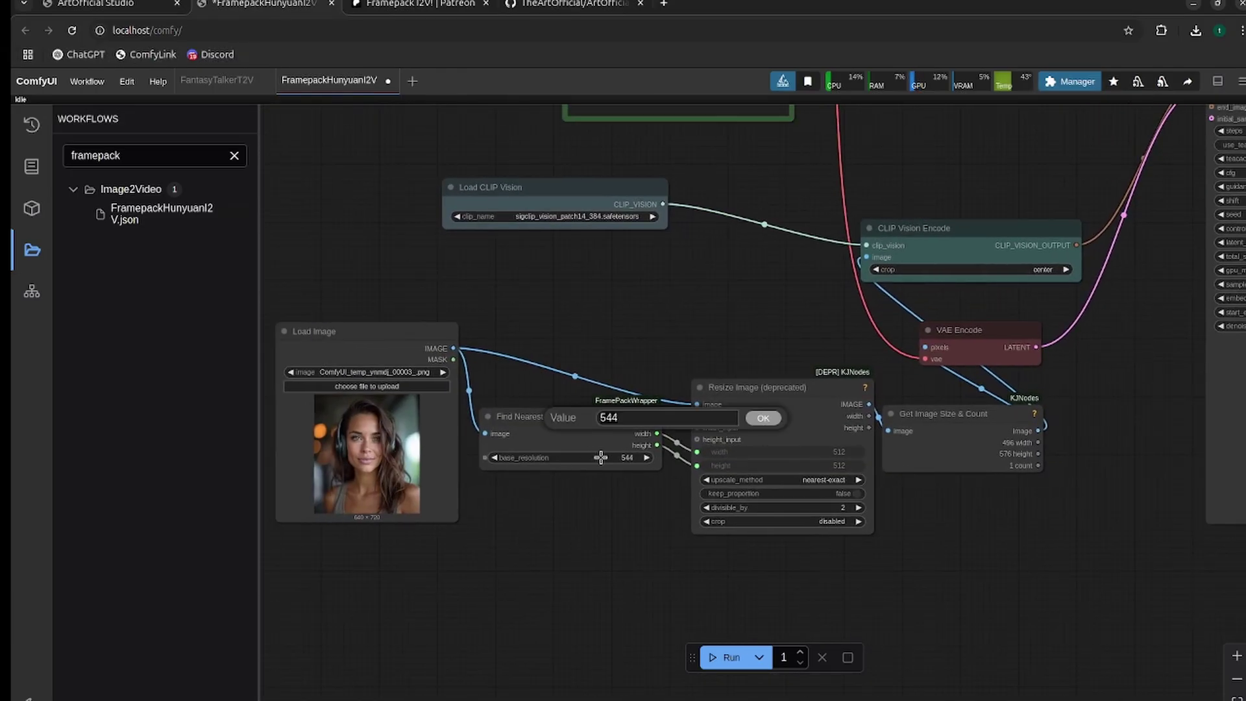
{"action": "left_click", "coordinate": [608, 556]}
{"action": "scroll", "coordinate": [940, 461], "scroll_direction": "up", "scroll_amount": 1}
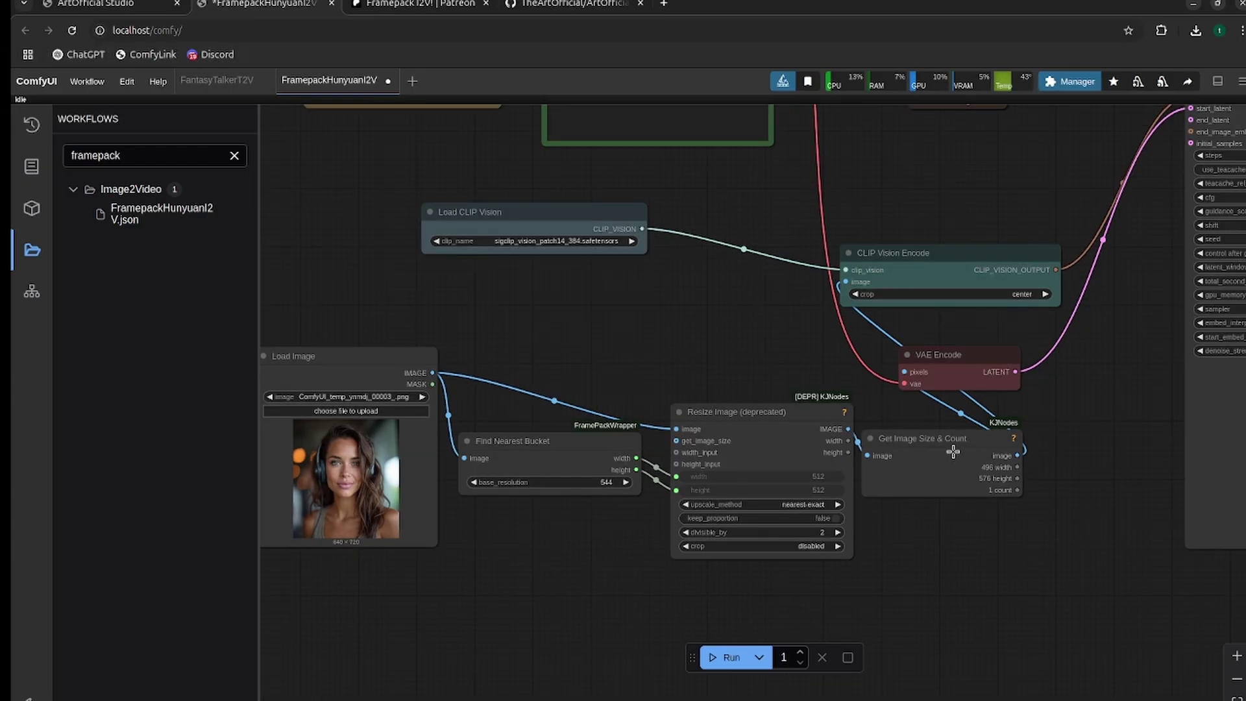
{"action": "left_click_drag", "start_coordinate": [1137, 396], "coordinate": [926, 545]}
{"action": "left_click_drag", "start_coordinate": [886, 503], "coordinate": [911, 510]}
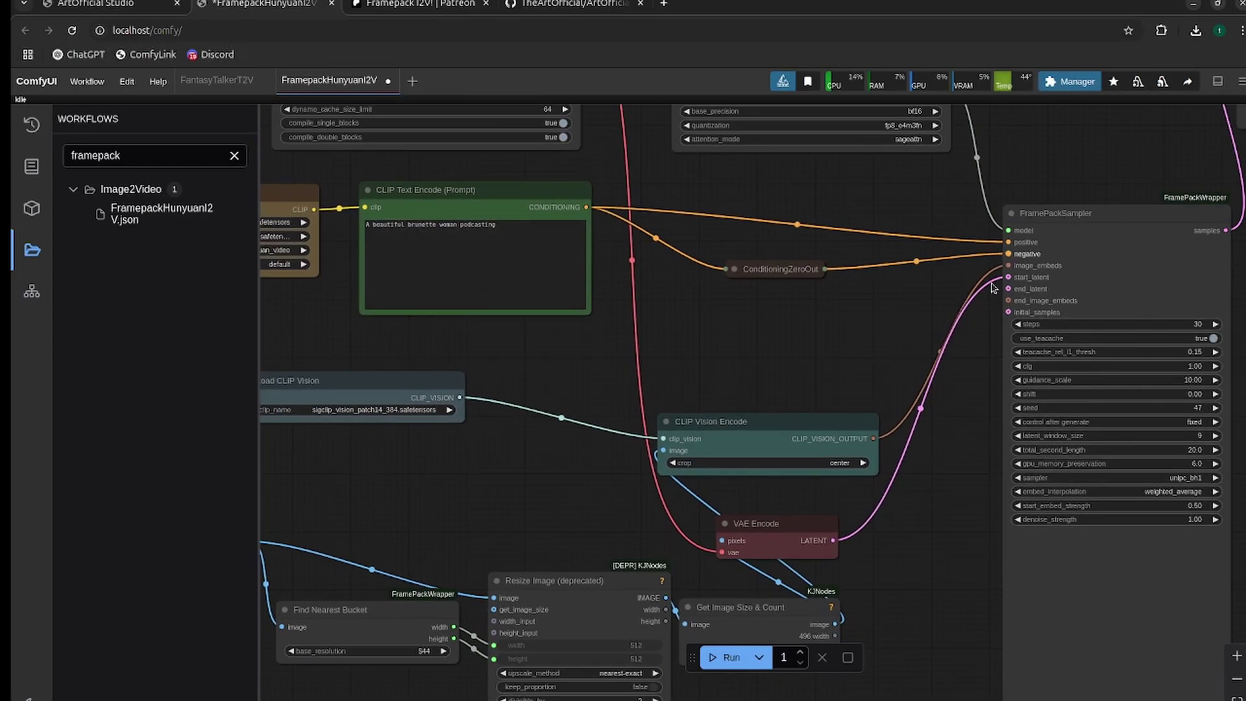
{"action": "scroll", "coordinate": [797, 519], "scroll_direction": "left", "scroll_amount": 6}
{"action": "scroll", "coordinate": [798, 519], "scroll_direction": "down", "scroll_amount": 2}
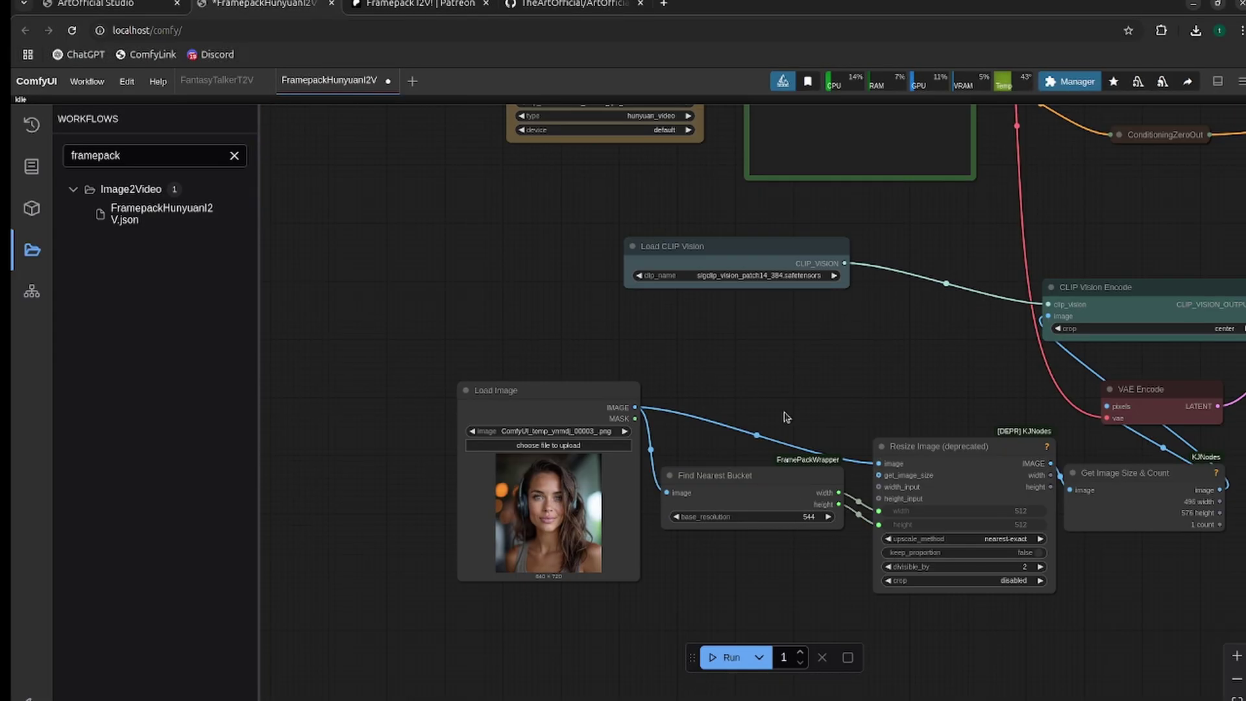
Select sageattn as the attention_mode in the Load FramePackModel node.
{"action": "left_click_drag", "start_coordinate": [807, 377], "coordinate": [707, 389]}
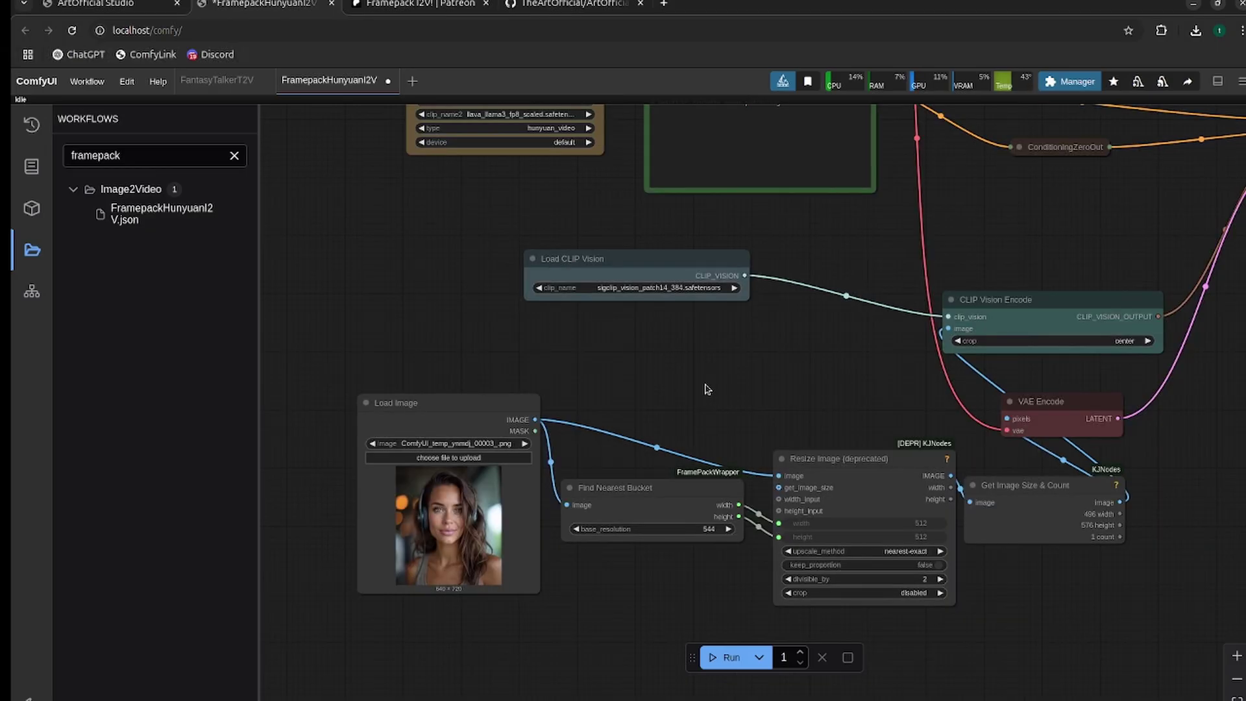
{"action": "left_click_drag", "start_coordinate": [731, 384], "coordinate": [723, 357]}
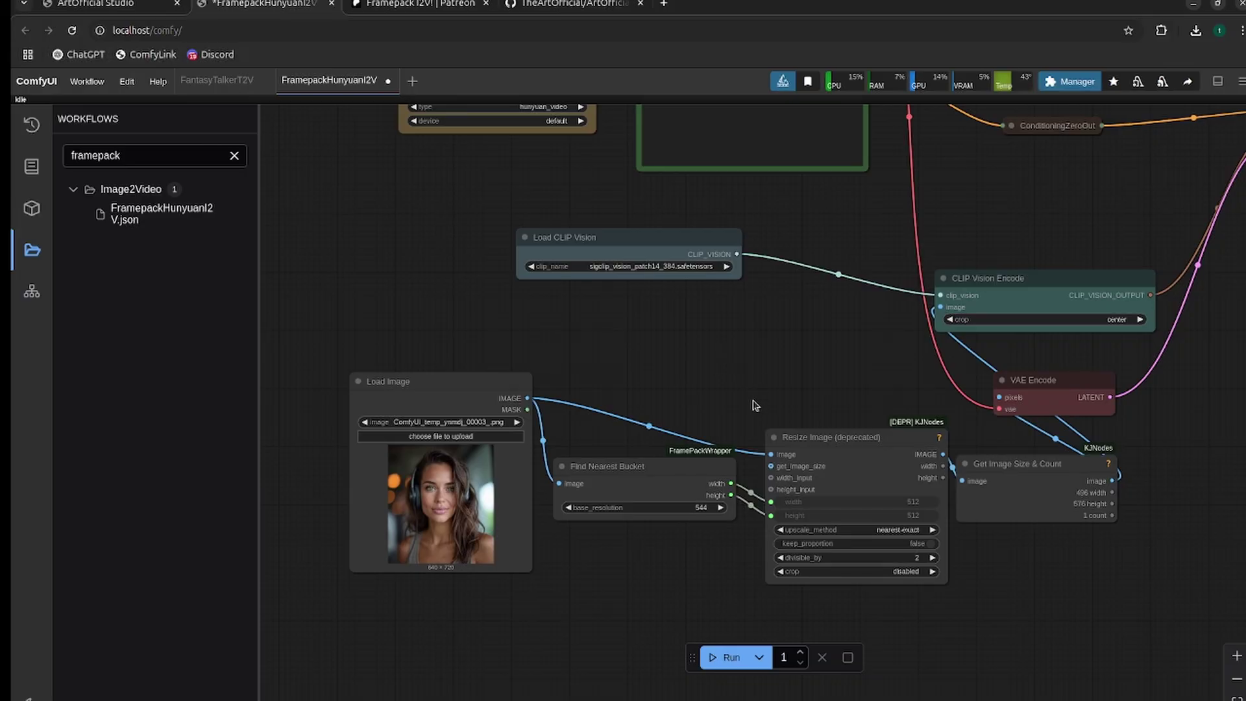
{"action": "left_click_drag", "start_coordinate": [787, 398], "coordinate": [626, 398]}
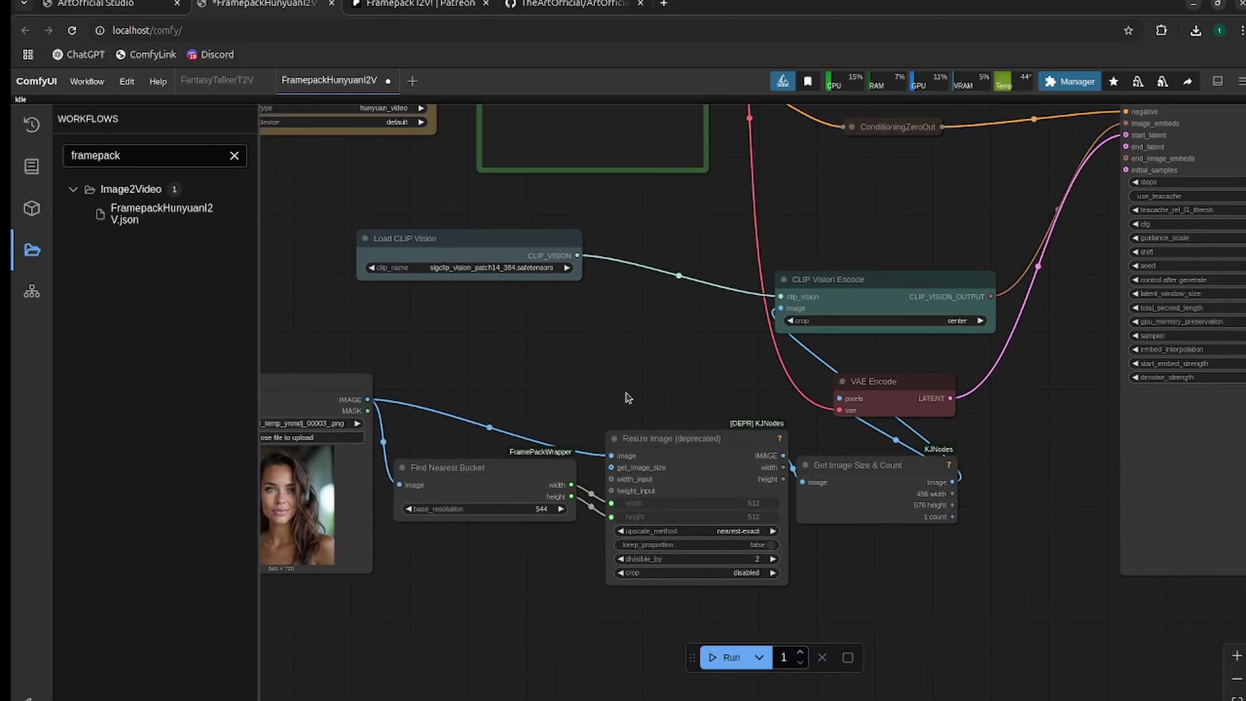
{"action": "scroll", "coordinate": [642, 390], "scroll_direction": "up", "scroll_amount": 10}
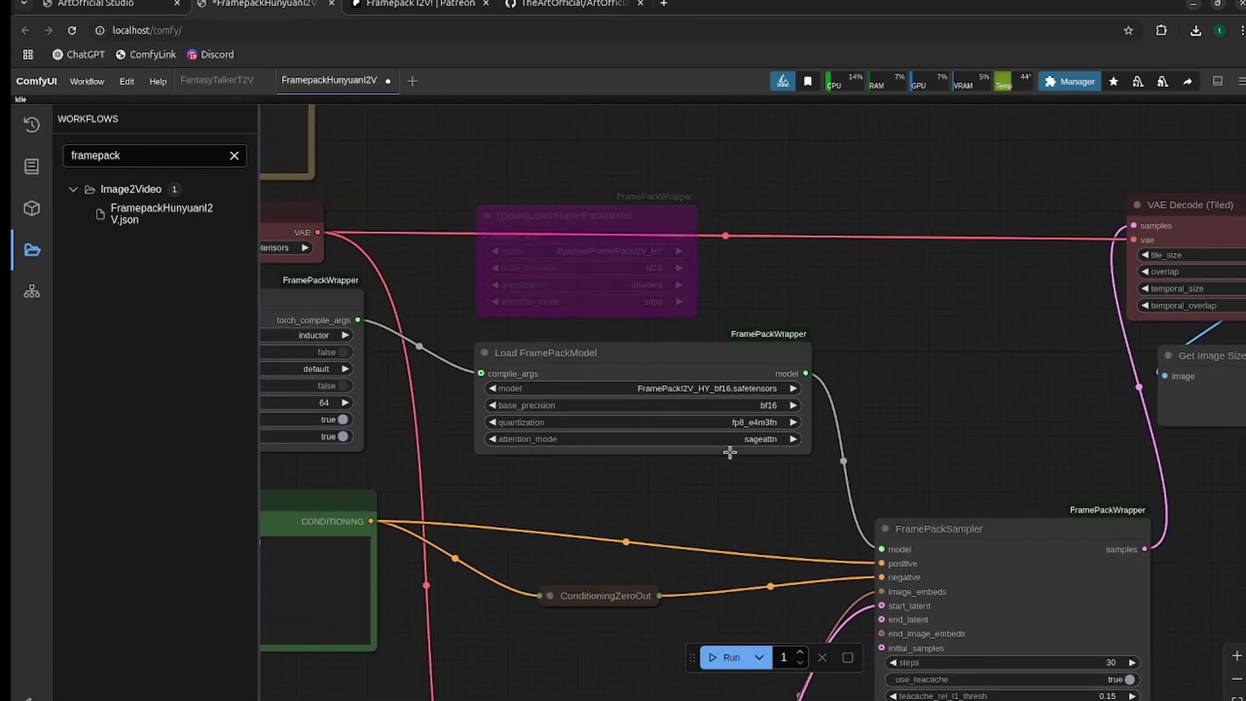
{"action": "left_click", "coordinate": [735, 437]}
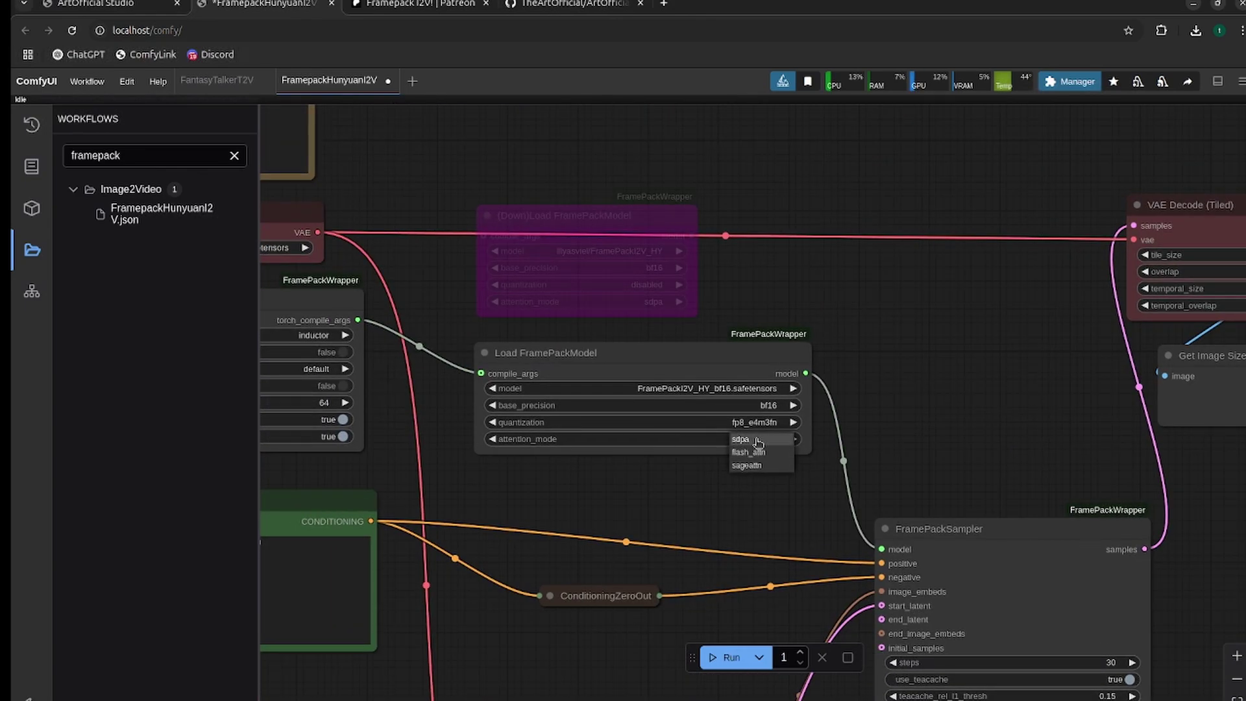
{"action": "left_click", "coordinate": [746, 465]}
Switch the Load Image node to the blonde portrait ComfyUI_temp_ynmdj_00004_.png and return it to the brunette portrait ComfyUI_temp_ynmdj_00003_.png.
{"action": "left_click_drag", "start_coordinate": [647, 511], "coordinate": [952, 397]}
{"action": "scroll", "coordinate": [945, 453], "scroll_direction": "down", "scroll_amount": 2}
{"action": "left_click_drag", "start_coordinate": [900, 506], "coordinate": [905, 394]}
{"action": "scroll", "coordinate": [617, 430], "scroll_direction": "down", "scroll_amount": 3}
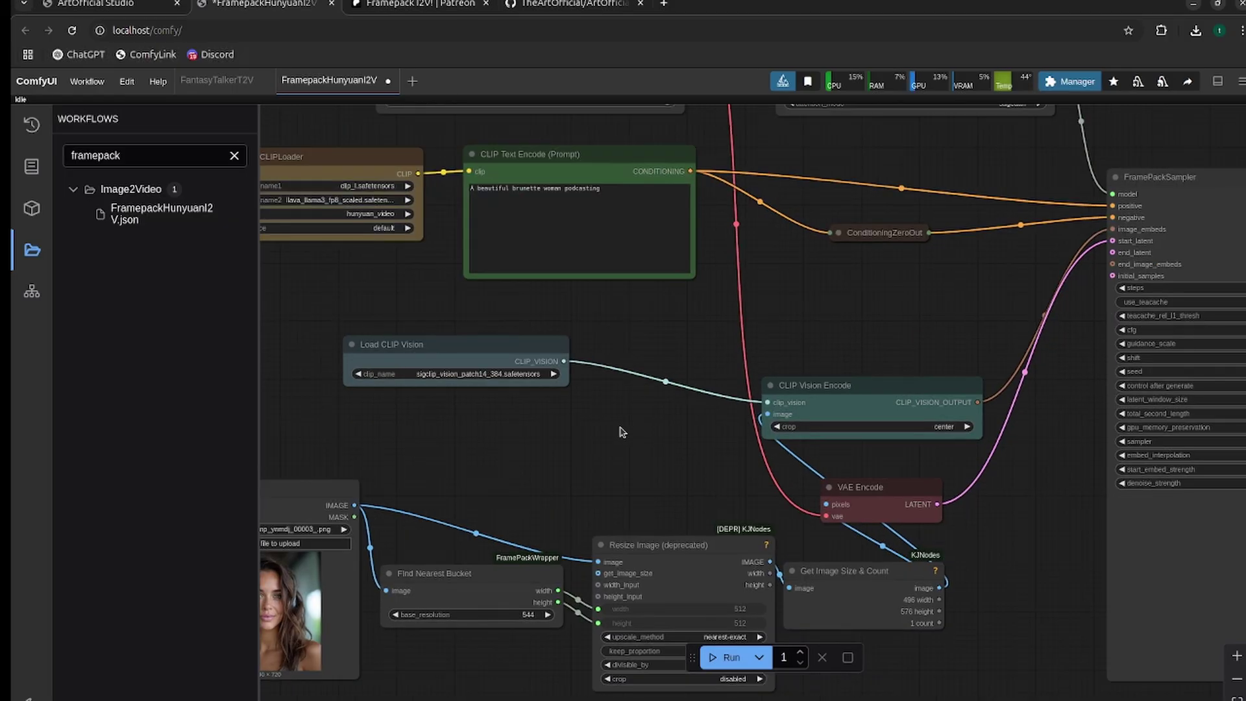
{"action": "left_click_drag", "start_coordinate": [431, 488], "coordinate": [674, 431]}
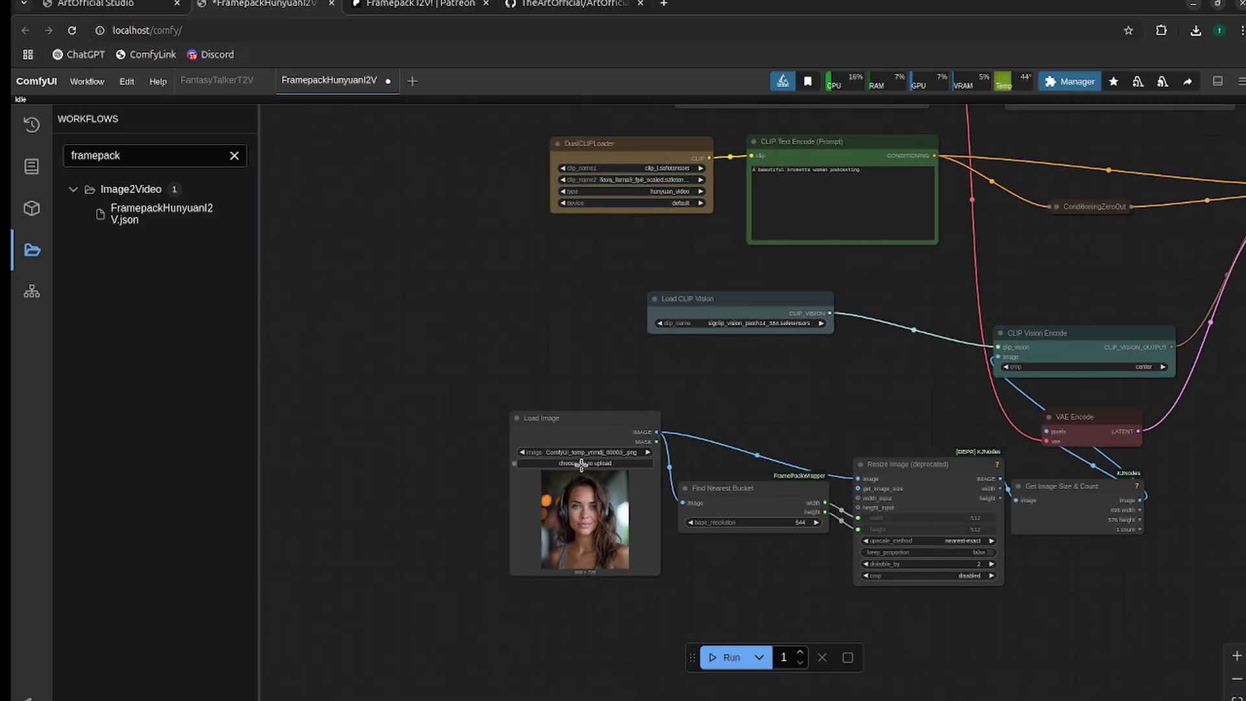
{"action": "scroll", "coordinate": [609, 467], "scroll_direction": "up", "scroll_amount": 4}
{"action": "left_click", "coordinate": [463, 446]}
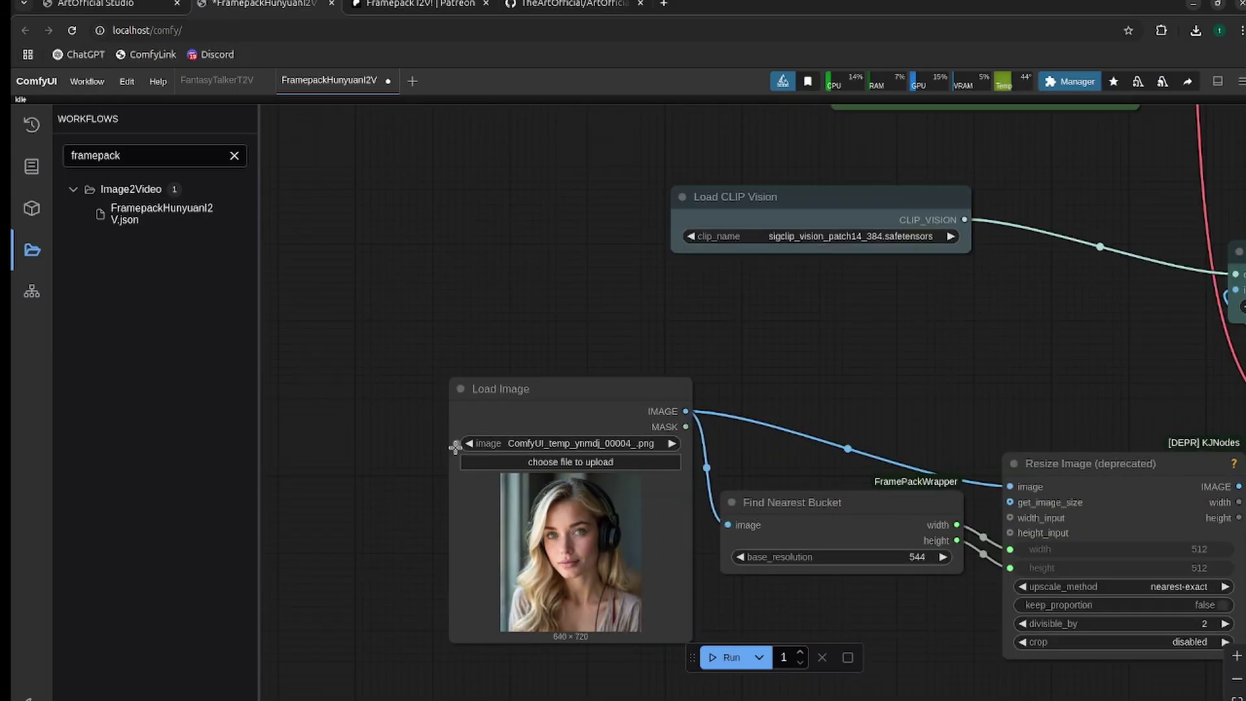
{"action": "left_click", "coordinate": [470, 443]}
Change the CLIP Text Encode prompt to "A beautiful brunette woman actively listening with her mouth closed and moving her hands.".
{"action": "scroll", "coordinate": [951, 320], "scroll_direction": "up", "scroll_amount": 5}
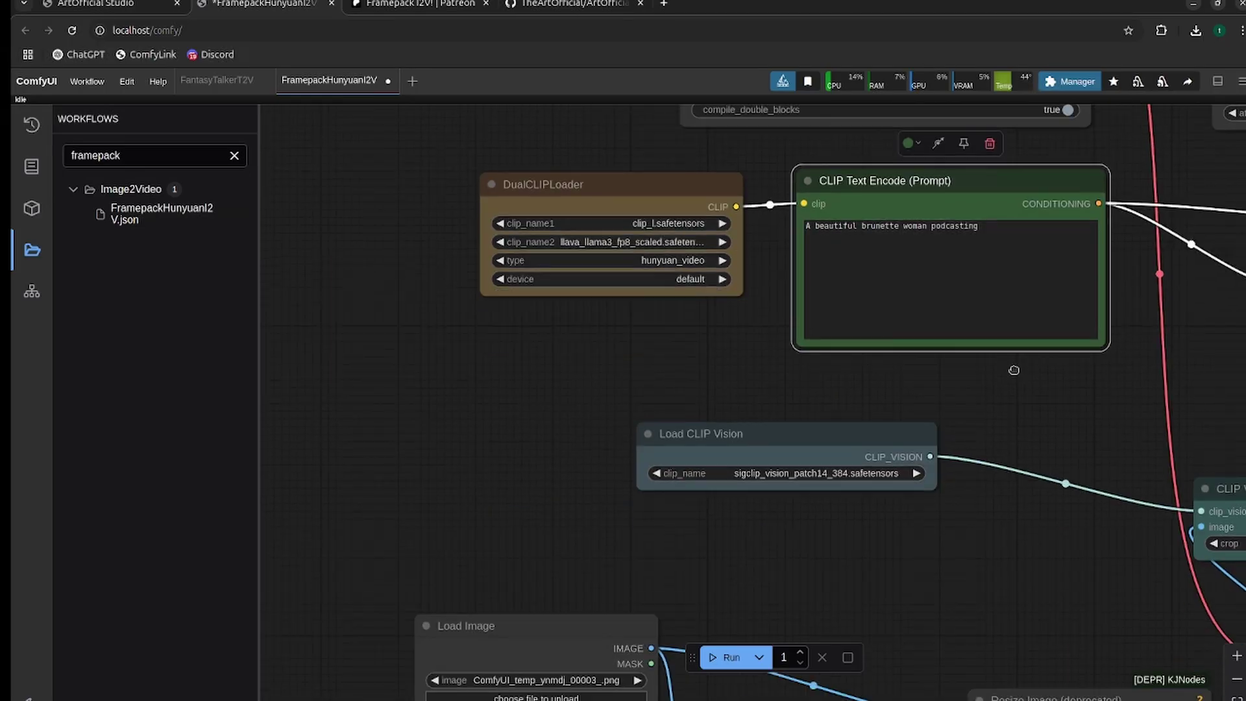
{"action": "scroll", "coordinate": [973, 436], "scroll_direction": "right", "scroll_amount": 2}
{"action": "left_click", "coordinate": [936, 278]}
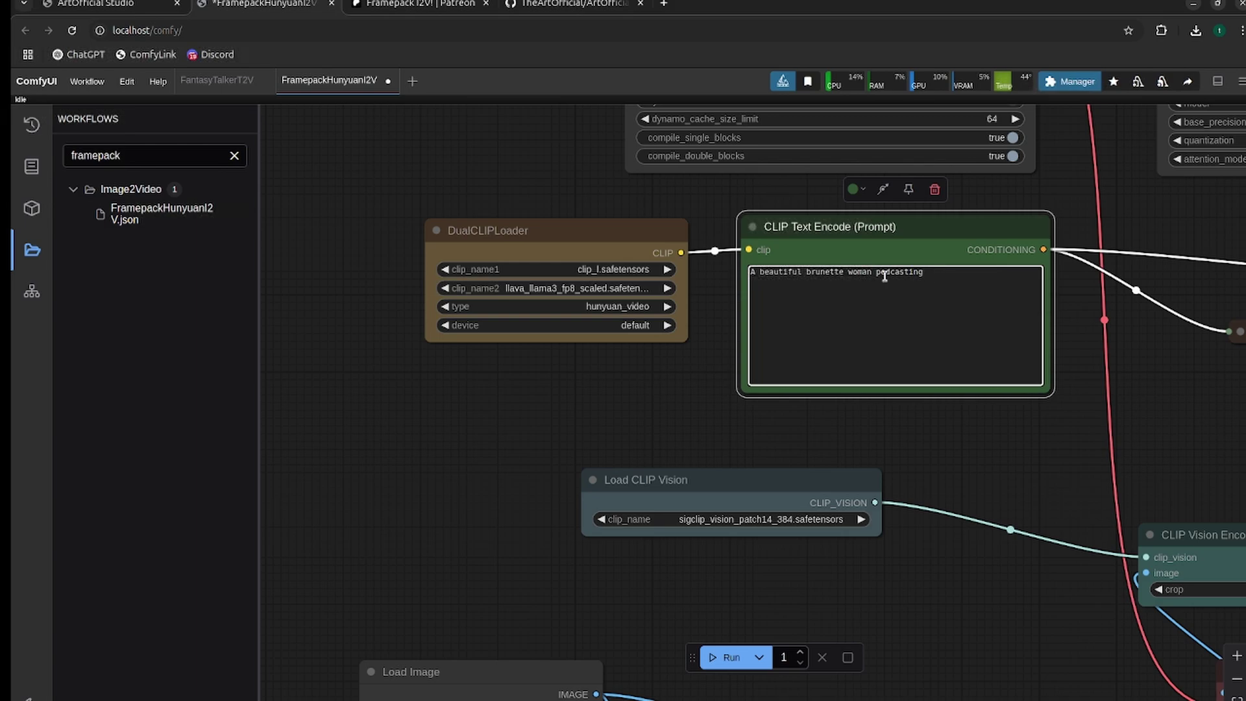
{"action": "key", "text": "ctrl+BackSpace"}
{"action": "type", "text": "actively liste"}
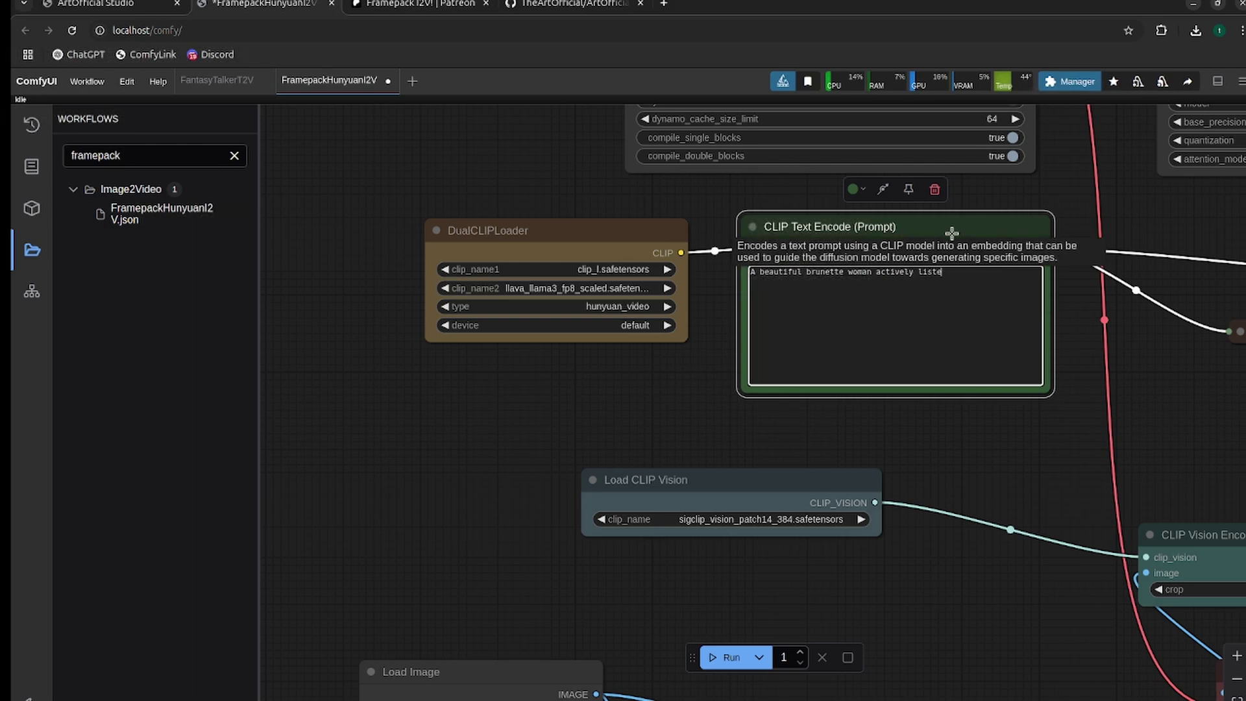
{"action": "type", "text": "ning with her mouth closes"}
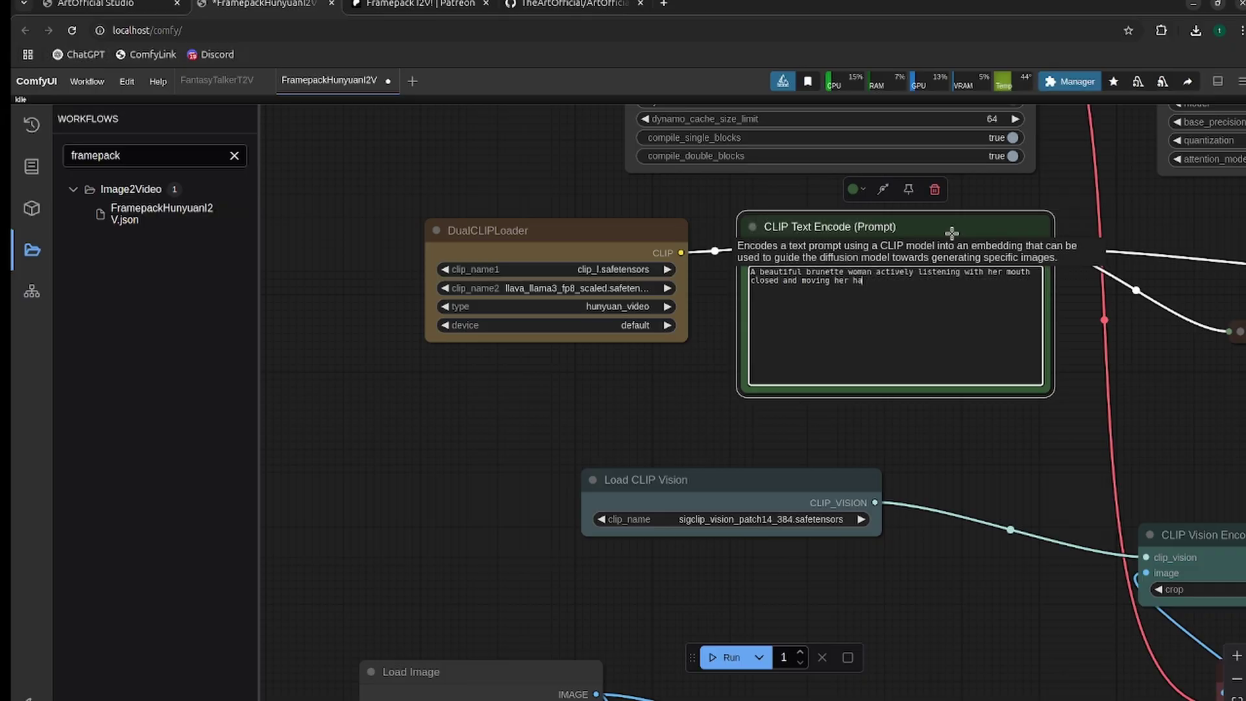
{"action": "type", "text": "nds."}
{"action": "scroll", "coordinate": [867, 373], "scroll_direction": "down", "scroll_amount": 6}
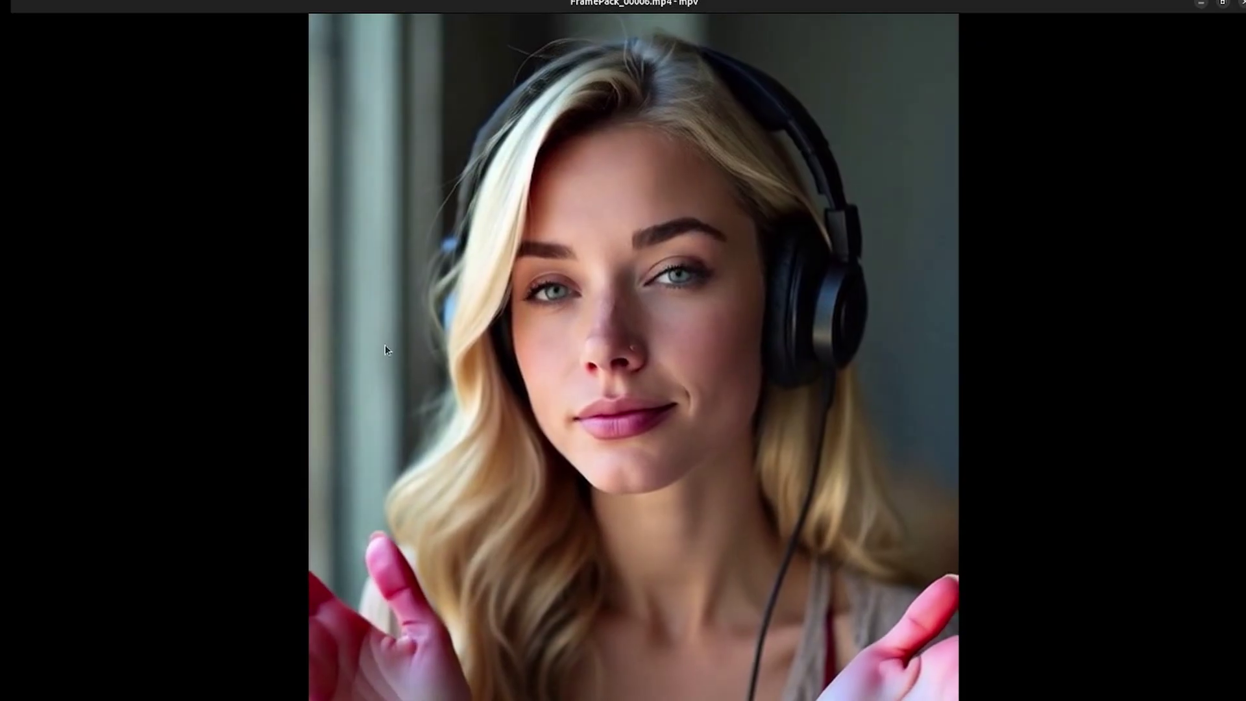
Move the FramePack_00006.mp4 player aside and watch it next to FramePack_00002.mp4.
{"action": "left_click_drag", "start_coordinate": [772, 4], "coordinate": [1092, 144]}
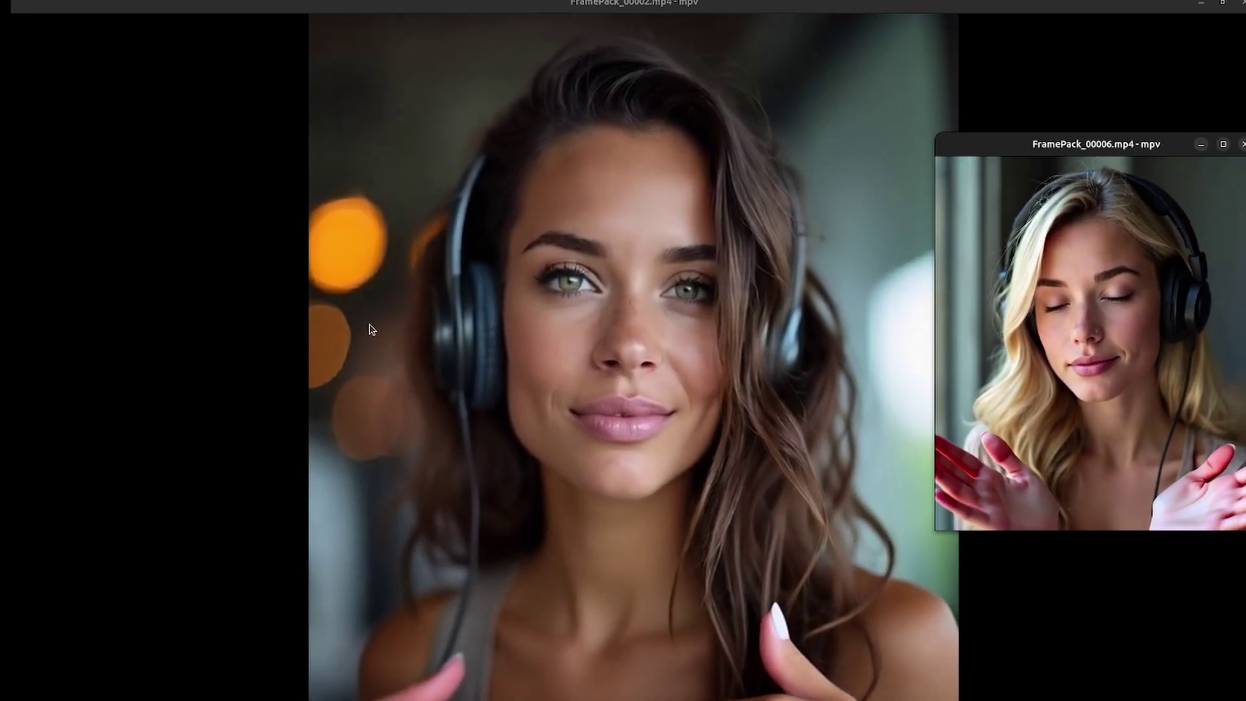
{"action": "mouse_move", "coordinate": [1062, 349]}
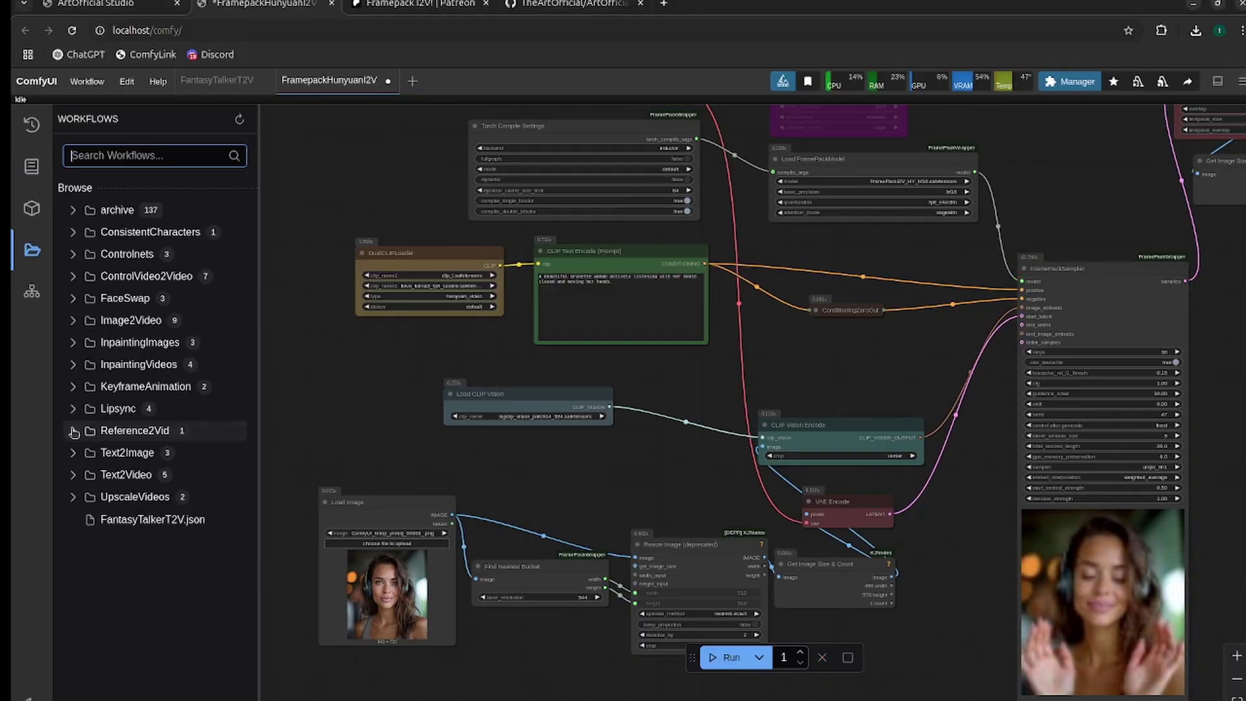
Open the LatentSync.json workflow from the Lipsync folder and bring its Load Video and LoadAudio nodes into view.
{"action": "left_click", "coordinate": [73, 409]}
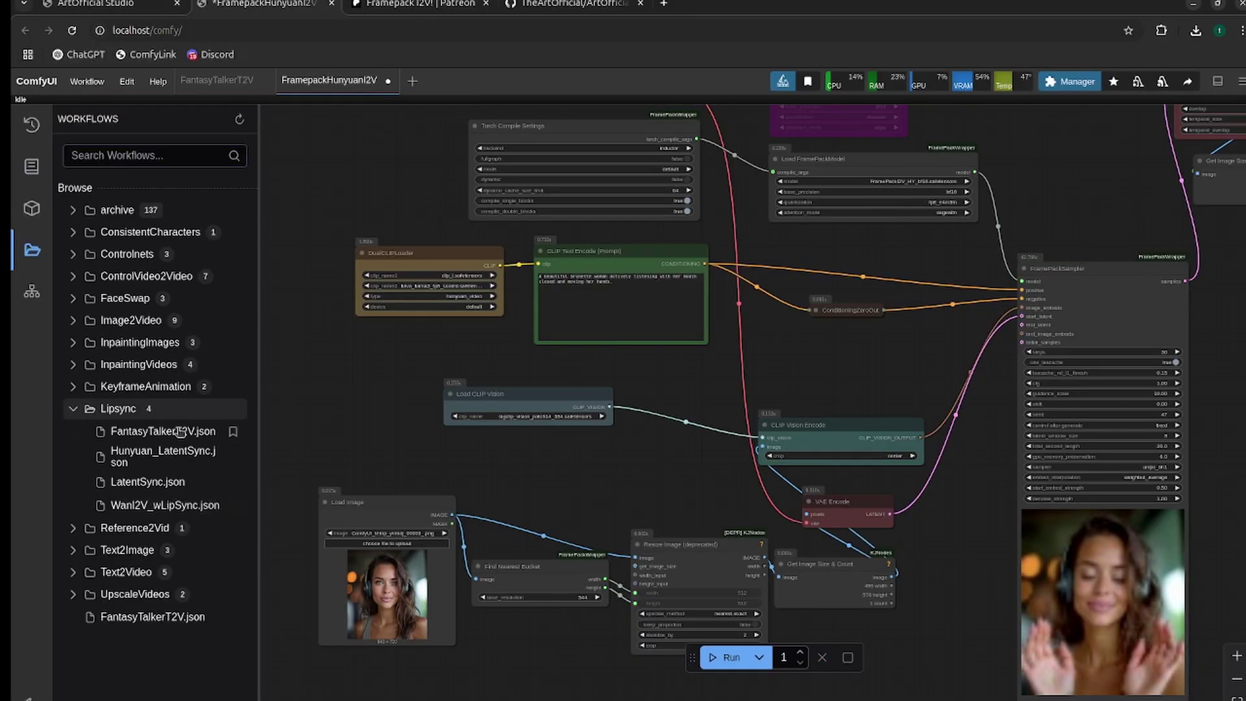
{"action": "left_click", "coordinate": [149, 481]}
{"action": "scroll", "coordinate": [763, 423], "scroll_direction": "up", "scroll_amount": 2}
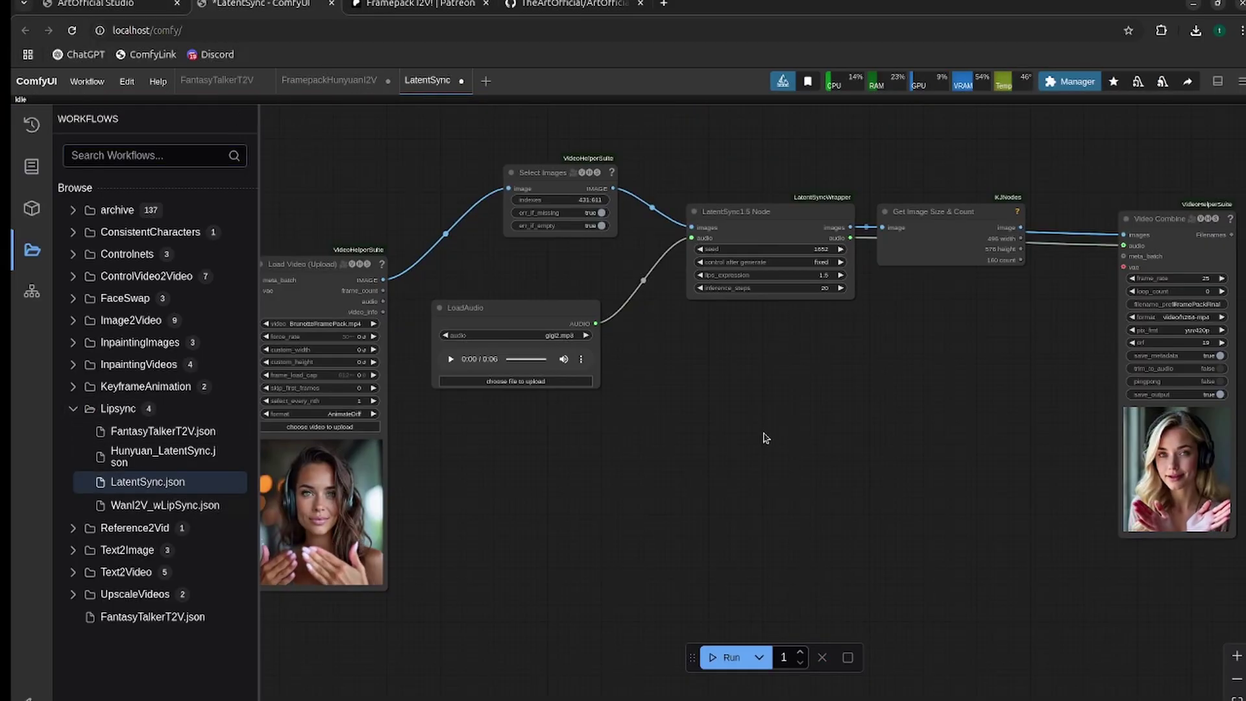
{"action": "left_click_drag", "start_coordinate": [765, 438], "coordinate": [778, 434]}
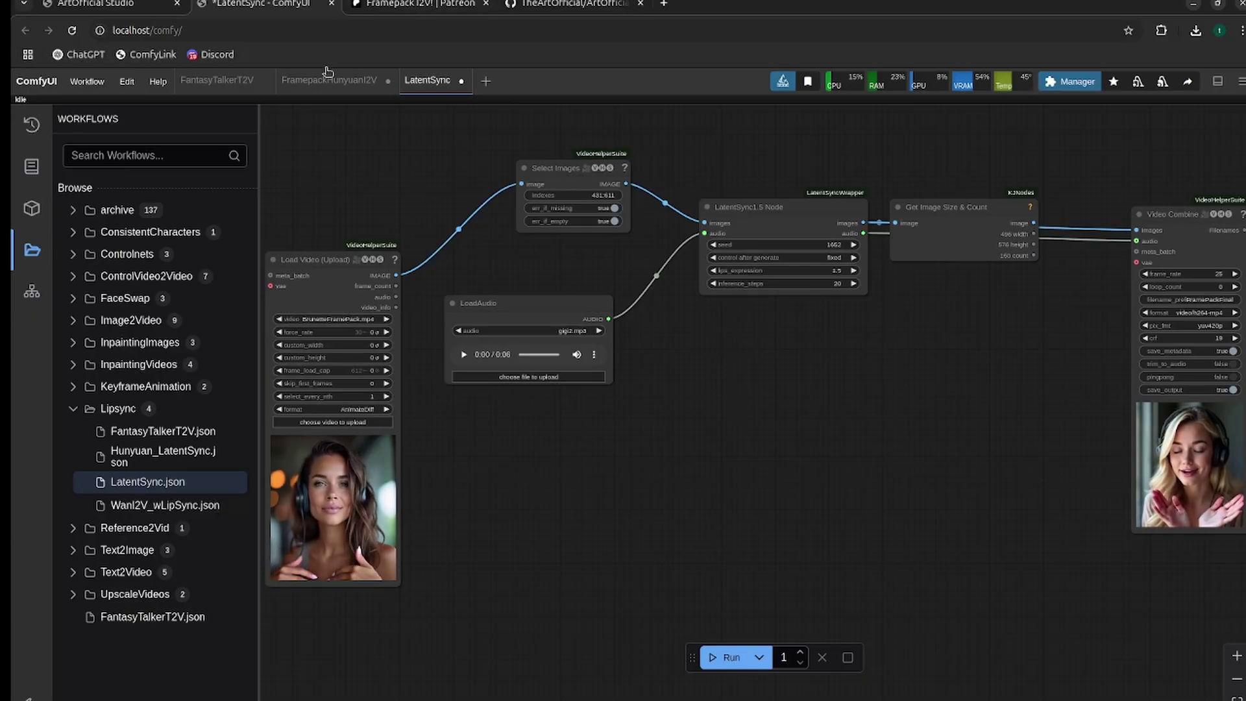
{"action": "left_click", "coordinate": [394, 5]}
{"action": "left_click", "coordinate": [263, 4]}
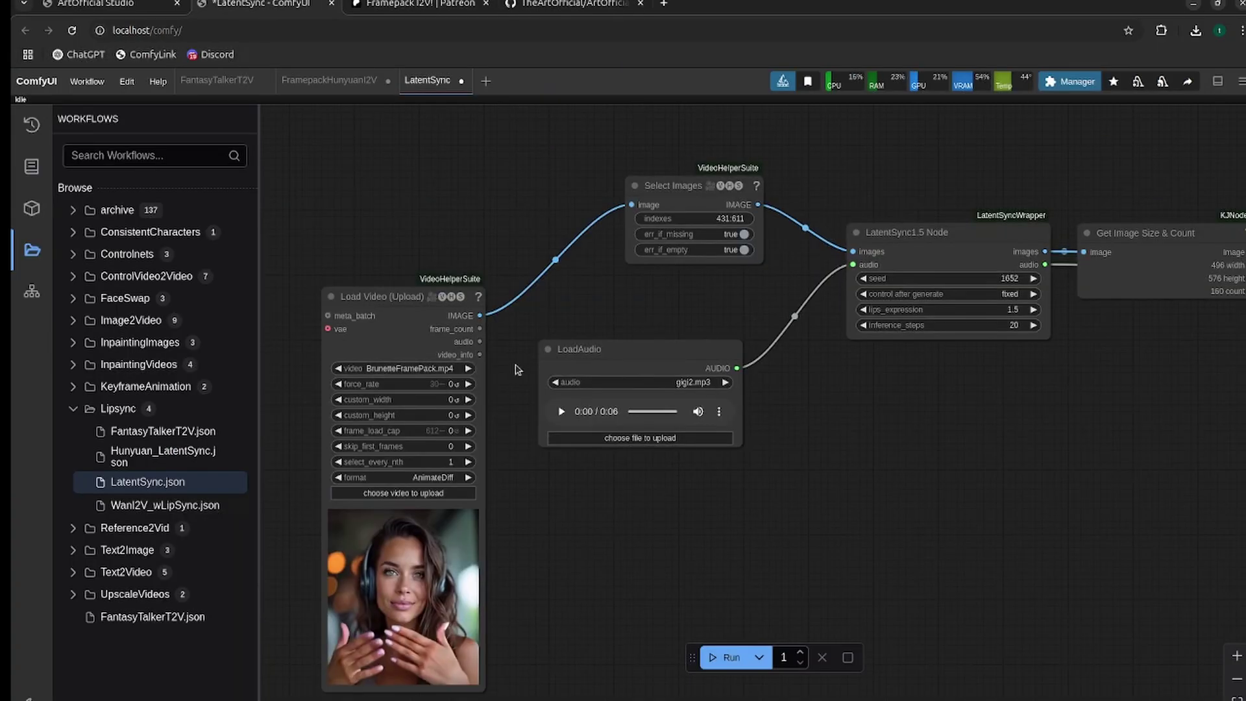
Choose Alice1.mp3 as the audio in the LoadAudio node.
{"action": "left_click", "coordinate": [557, 382]}
{"action": "left_click", "coordinate": [694, 628]}
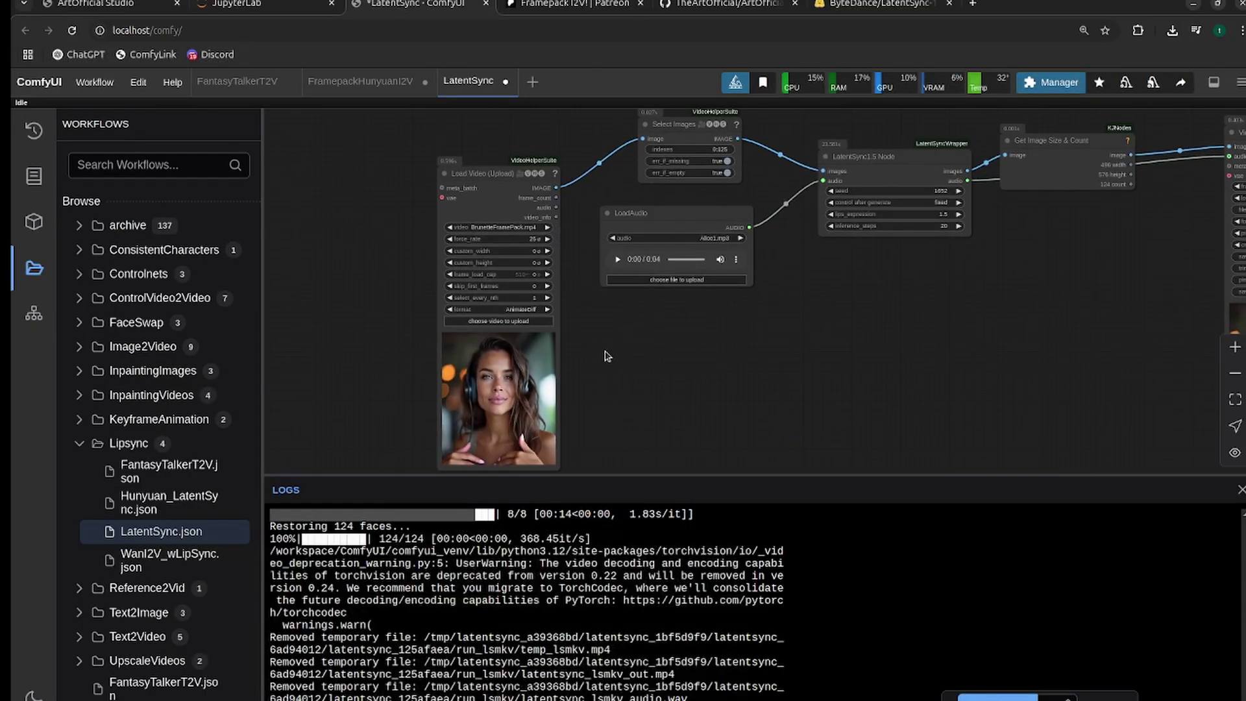
{"action": "scroll", "coordinate": [603, 357], "scroll_direction": "up", "scroll_amount": 1}
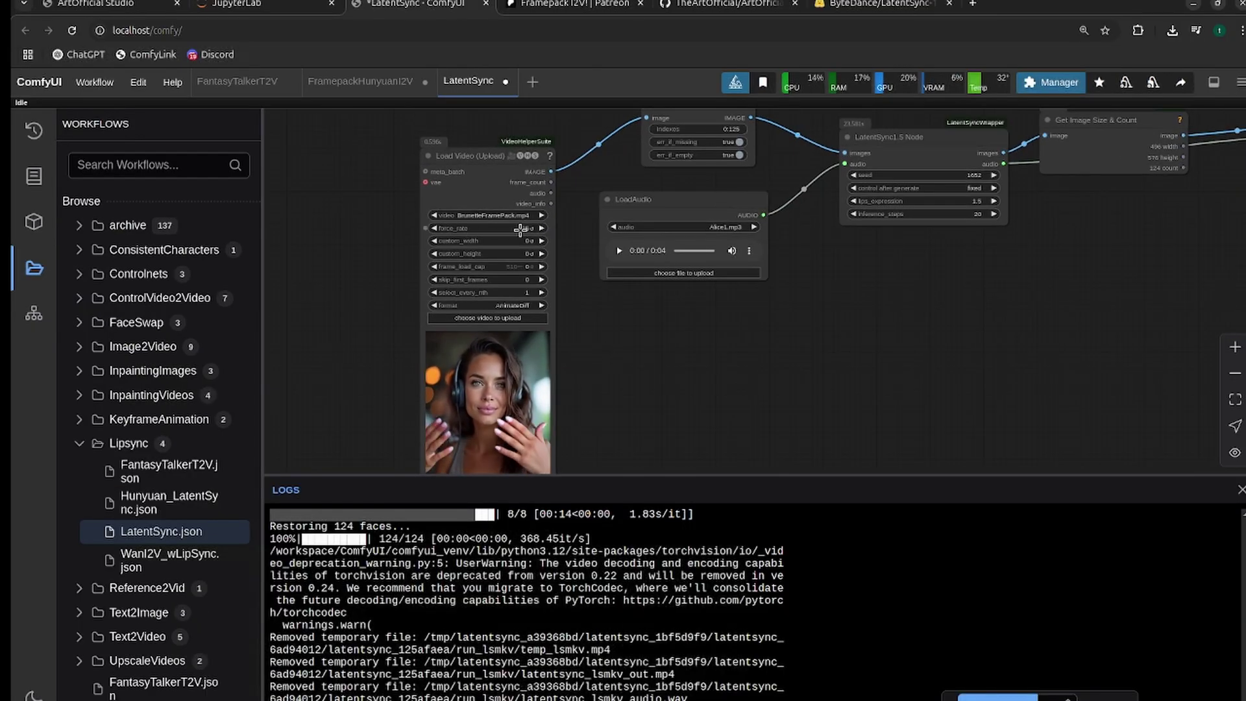
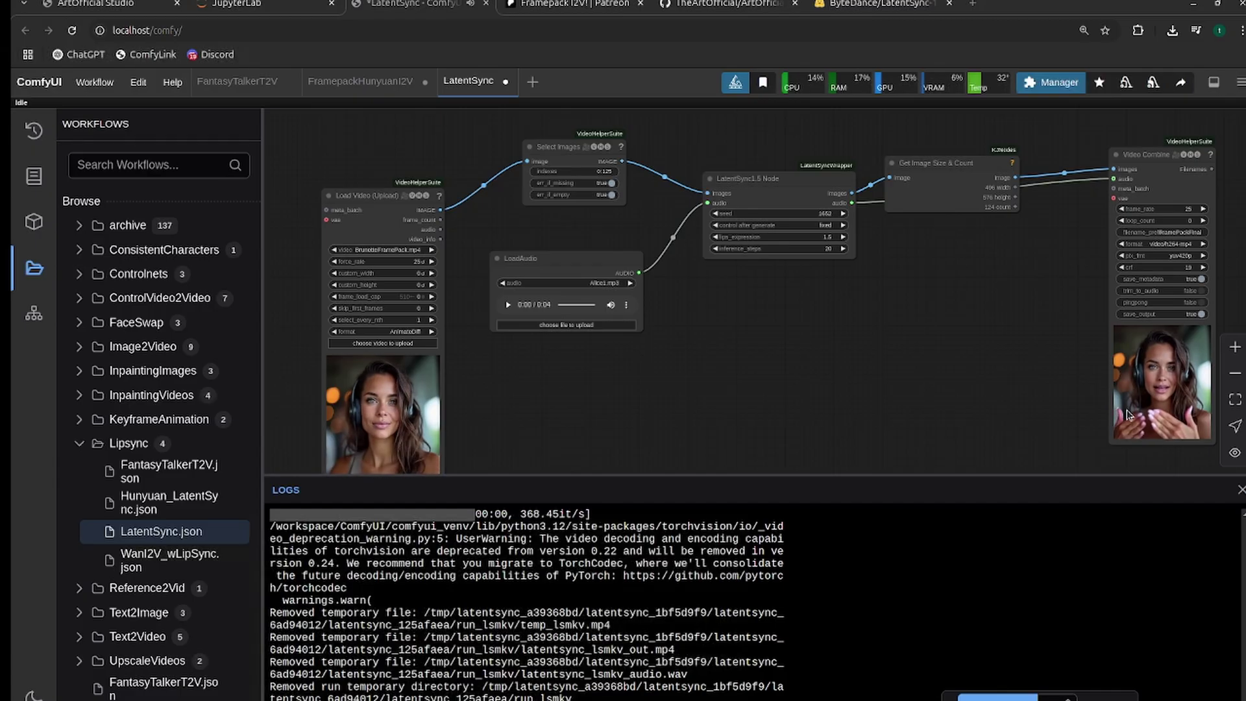
Set the LoadAudio node's audio to Gigi1.mp3 and the Load Video node's video to BlondeFramePack.mp4.
{"action": "left_click_drag", "start_coordinate": [973, 360], "coordinate": [914, 343]}
{"action": "scroll", "coordinate": [569, 323], "scroll_direction": "down", "scroll_amount": 1}
{"action": "left_click", "coordinate": [564, 297]}
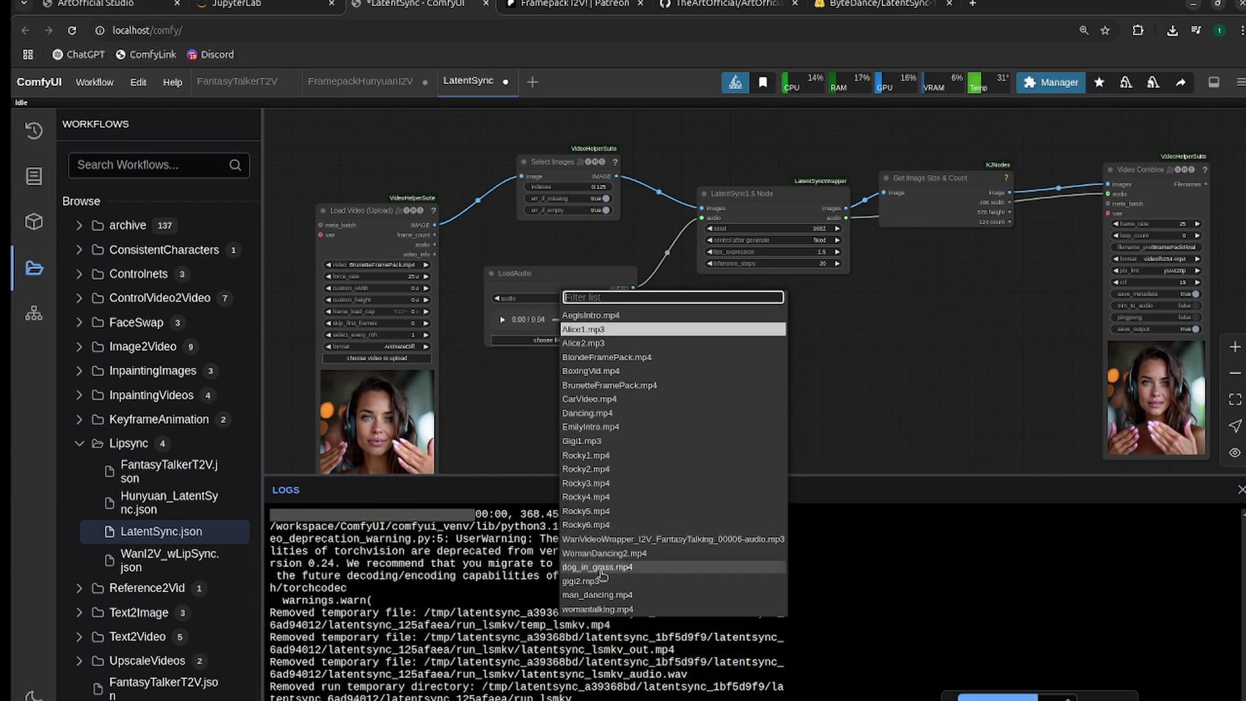
{"action": "left_click", "coordinate": [582, 440]}
{"action": "left_click_drag", "start_coordinate": [529, 381], "coordinate": [617, 382]}
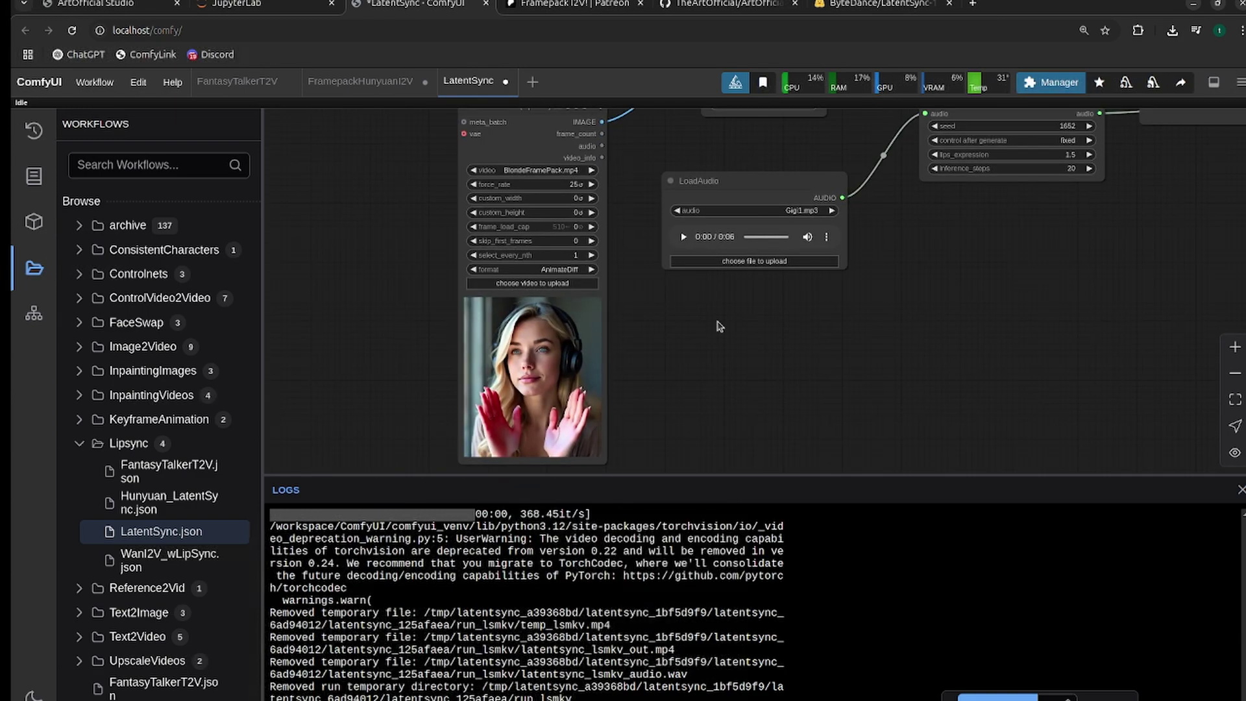
Set the indexes of the Select Images node to 126:276.
{"action": "scroll", "coordinate": [616, 312], "scroll_direction": "up", "scroll_amount": 2}
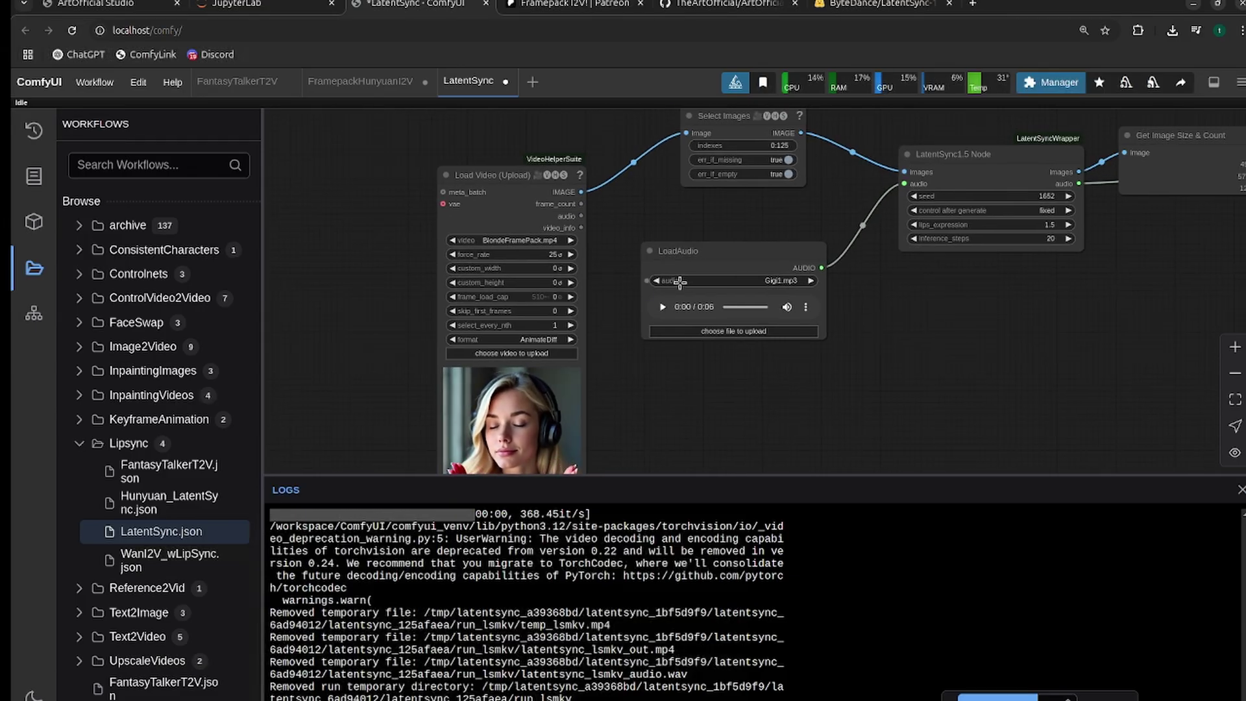
{"action": "scroll", "coordinate": [676, 211], "scroll_direction": "up", "scroll_amount": 2}
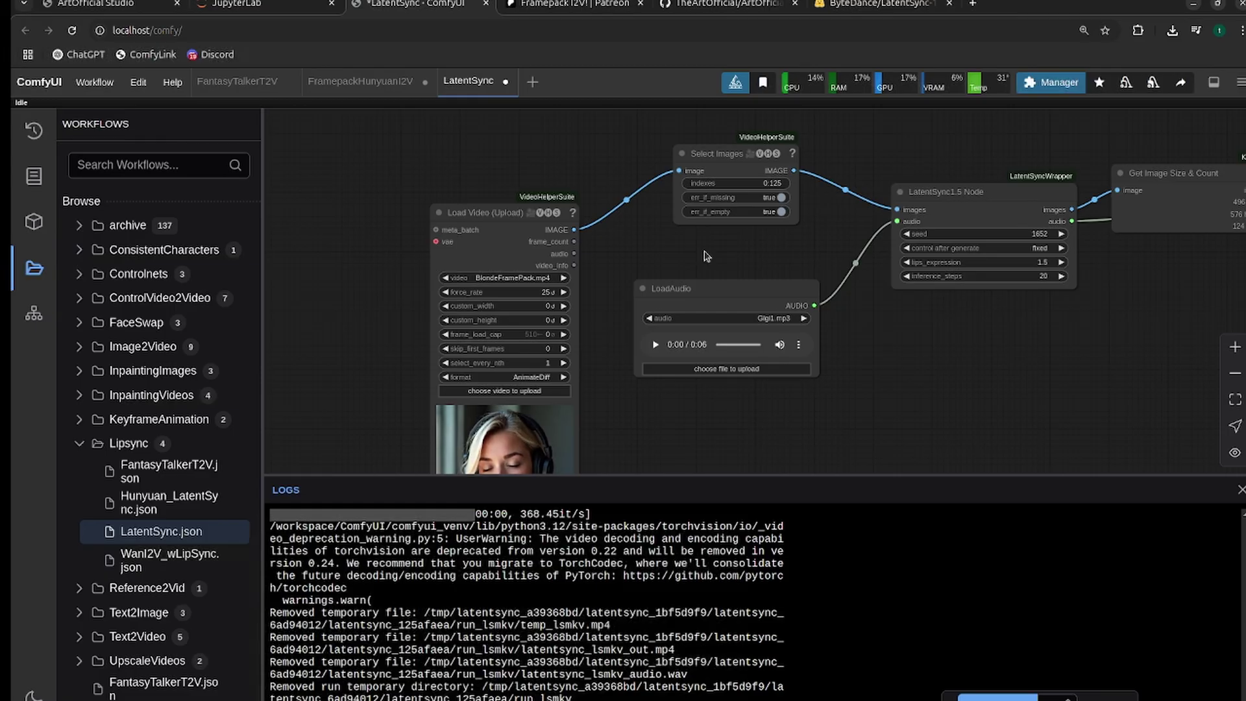
{"action": "scroll", "coordinate": [713, 204], "scroll_direction": "down", "scroll_amount": 2}
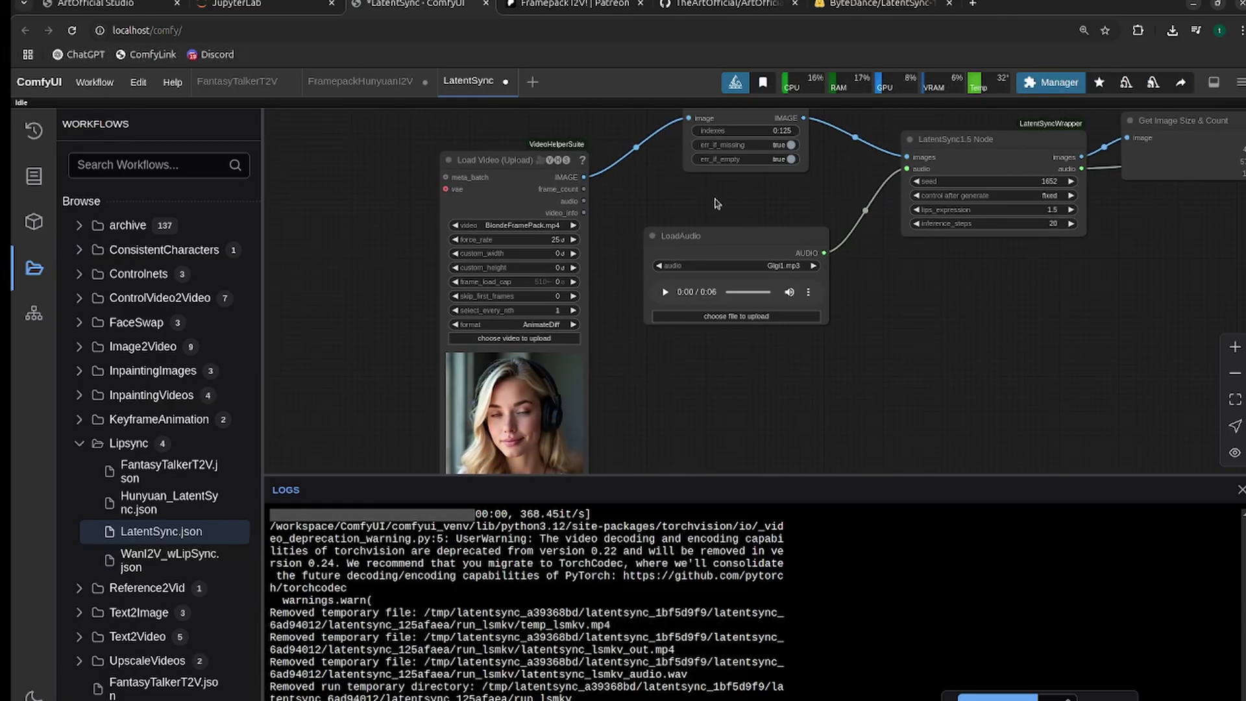
{"action": "scroll", "coordinate": [707, 233], "scroll_direction": "up", "scroll_amount": 1}
{"action": "left_click", "coordinate": [759, 157]}
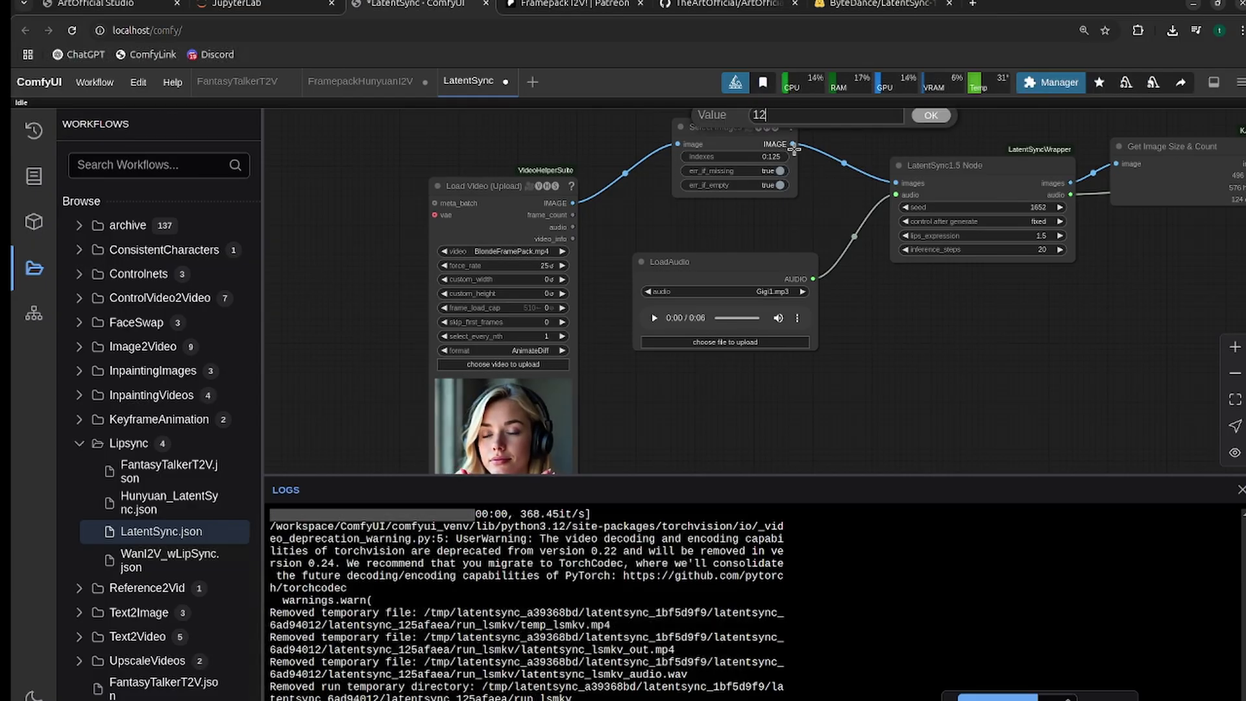
{"action": "key", "text": "Escape"}
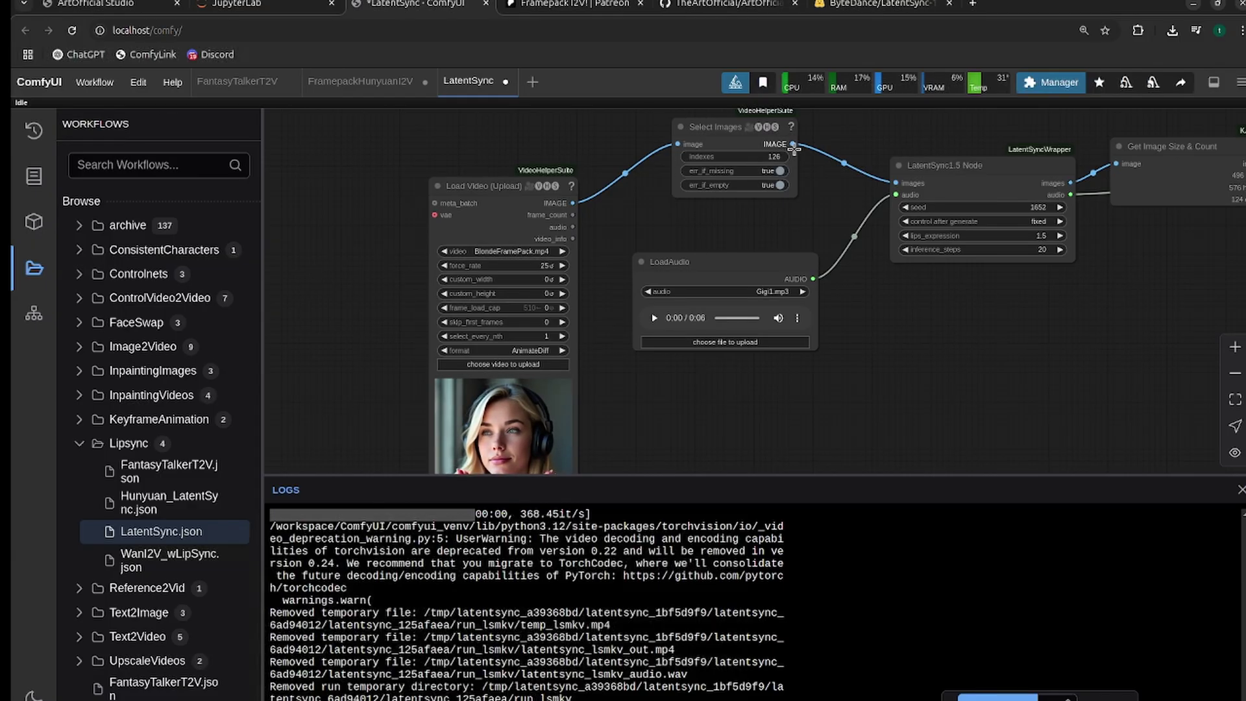
{"action": "left_click", "coordinate": [776, 156]}
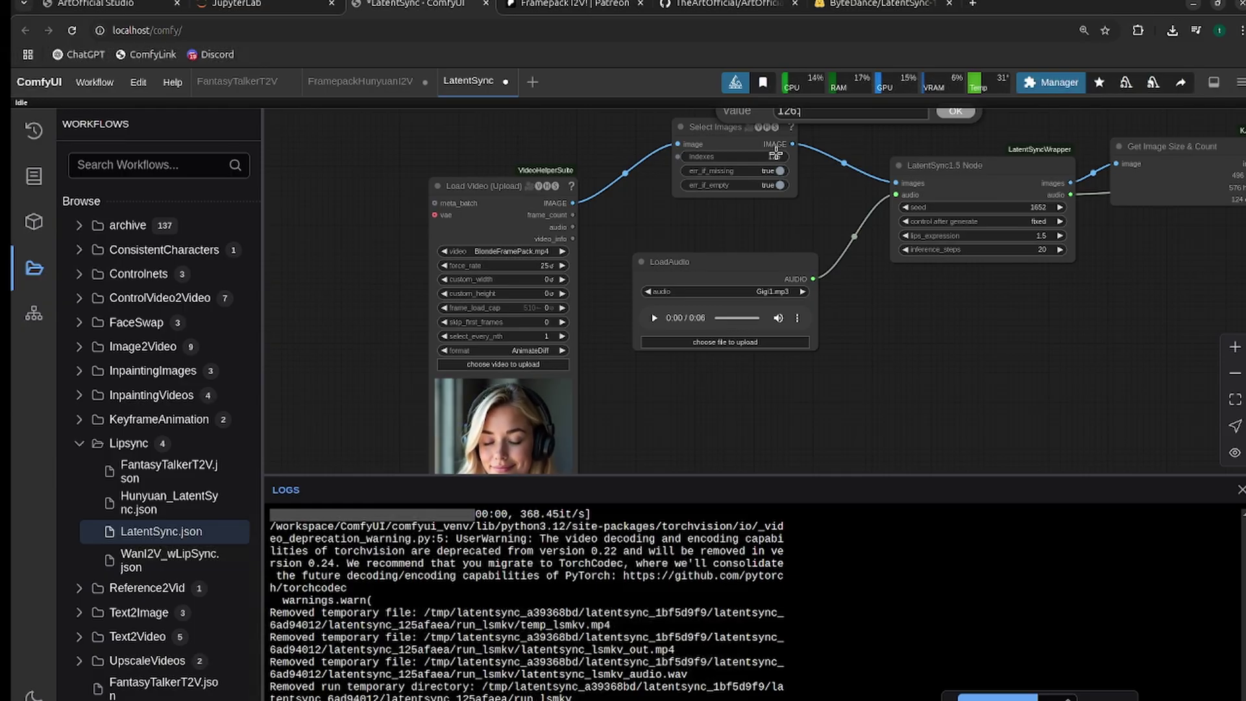
{"action": "type", "text": "2"}
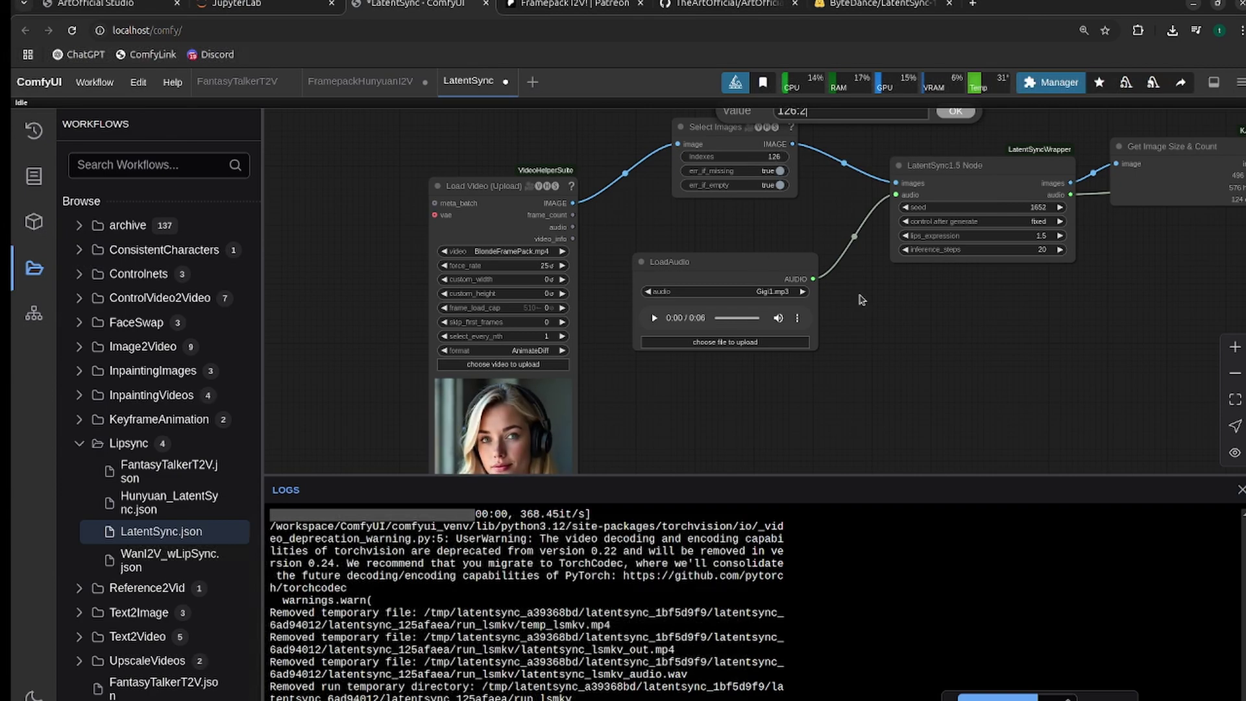
{"action": "scroll", "coordinate": [776, 154], "scroll_direction": "up", "scroll_amount": 2}
{"action": "key", "text": "BackSpace"}
{"action": "key", "text": "BackSpace"}
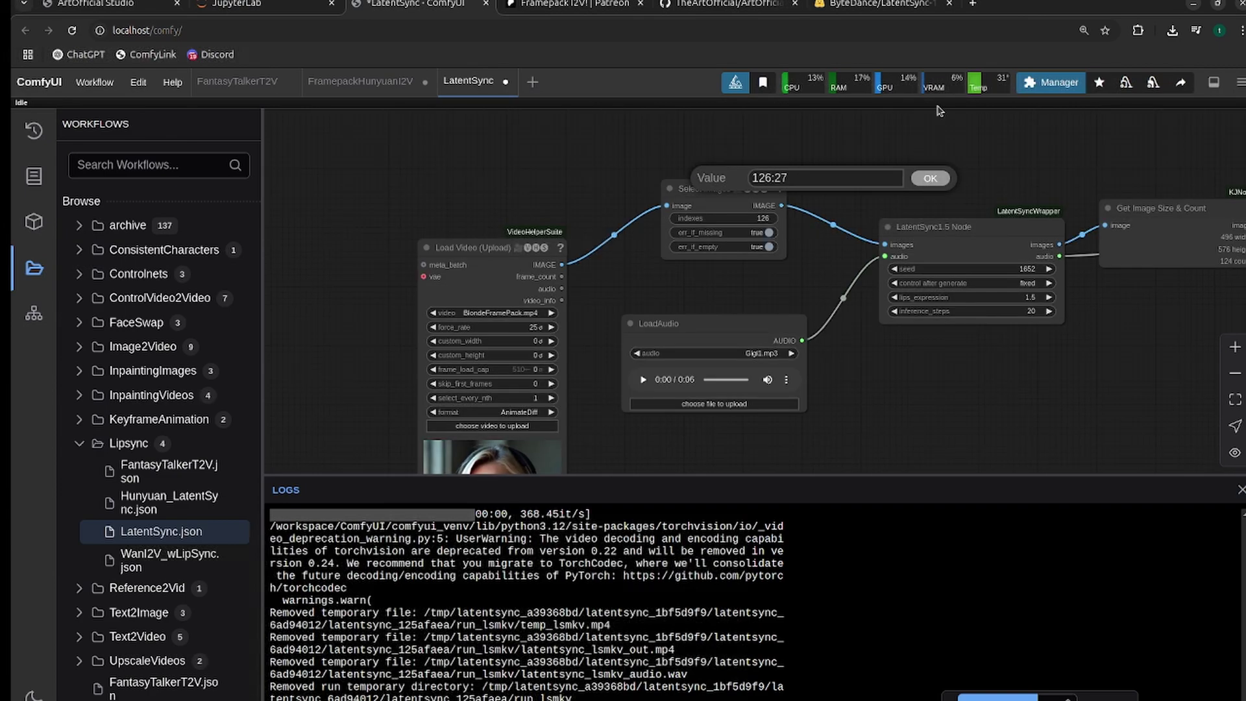
{"action": "scroll", "coordinate": [938, 110], "scroll_direction": "right", "scroll_amount": 4}
{"action": "key", "text": "Return"}
Run the LatentSync workflow and review the lip-synced video in the Video Combine node.
{"action": "key", "text": "ctrl+Return"}
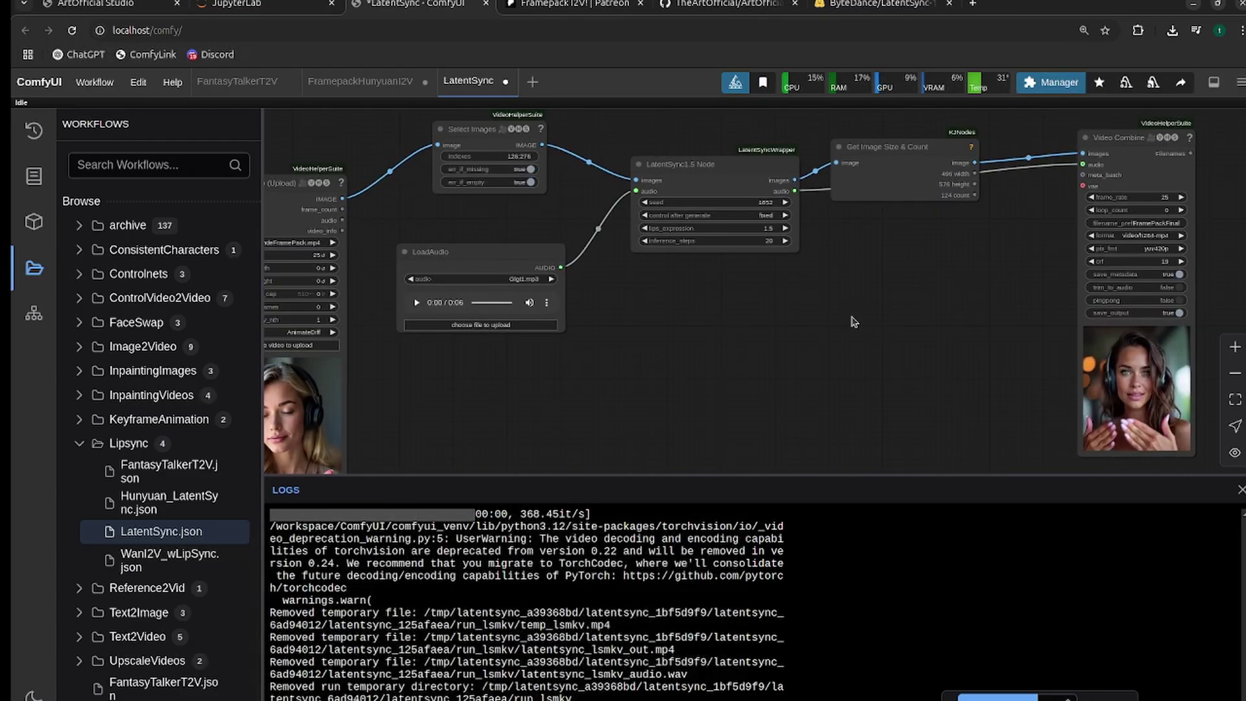
{"action": "scroll", "coordinate": [1064, 330], "scroll_direction": "up", "scroll_amount": 5}
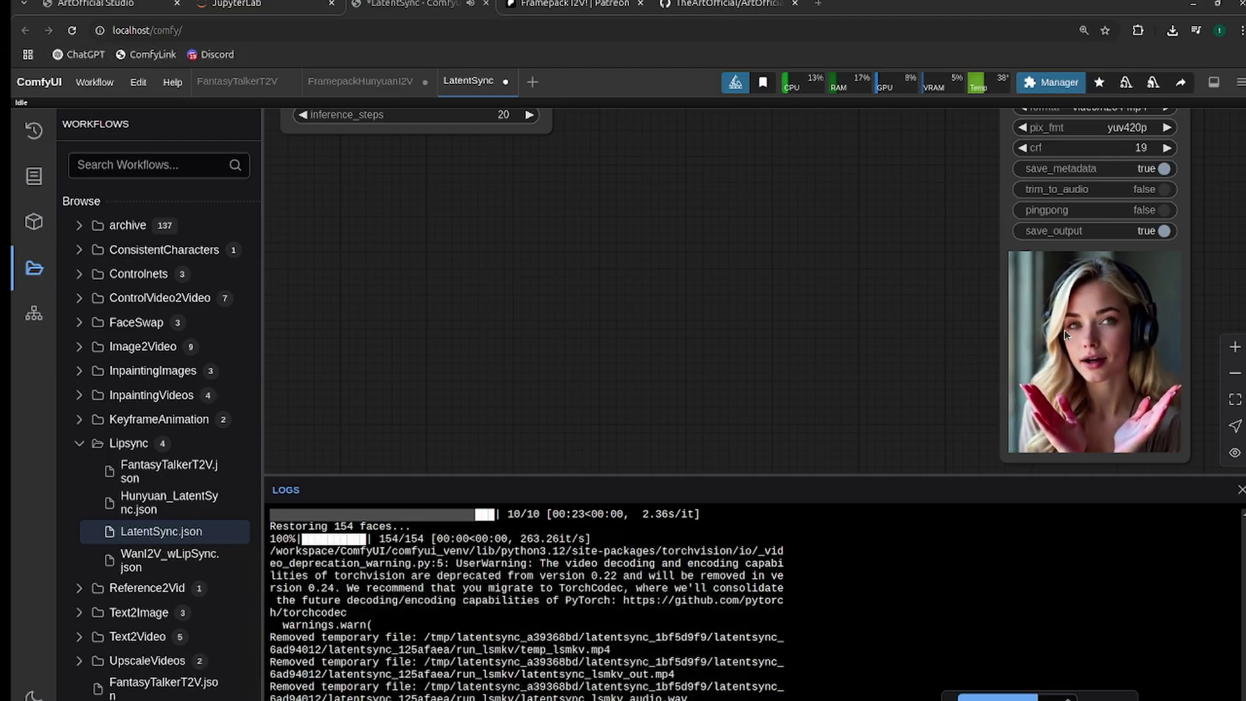
{"action": "scroll", "coordinate": [1064, 330], "scroll_direction": "down", "scroll_amount": 5}
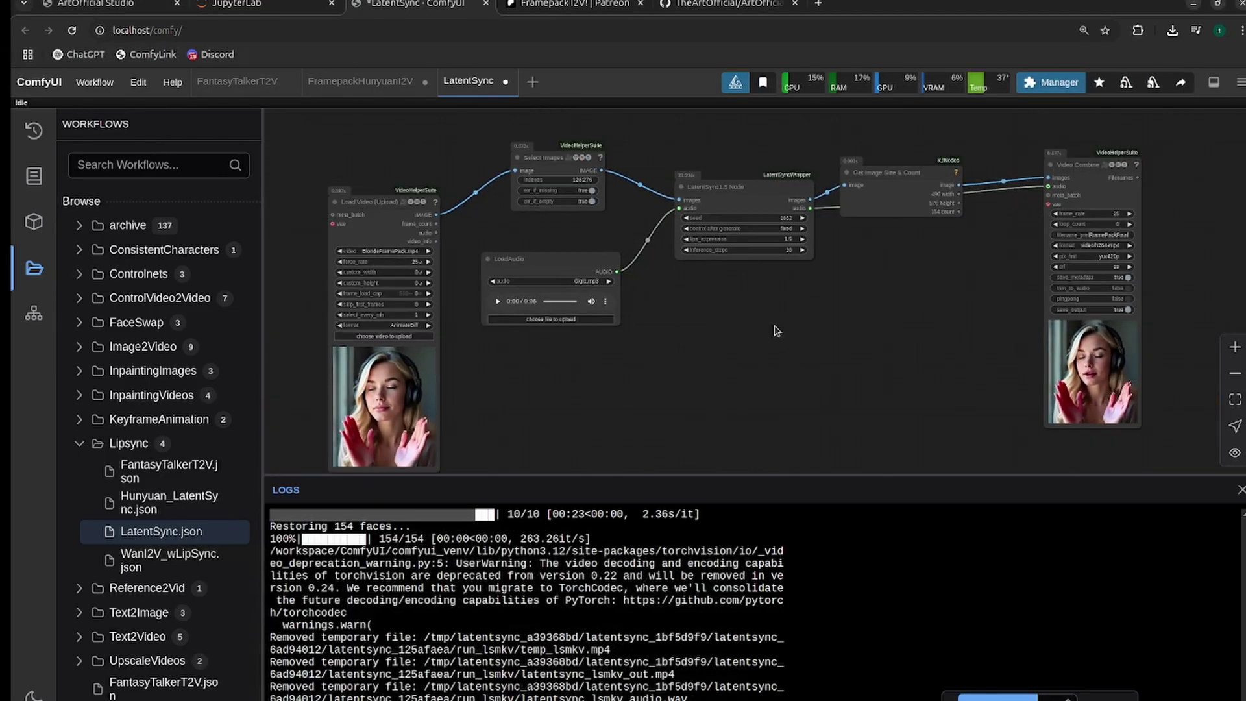
Return to the LatentSync workflow in ComfyUI and examine the source clip preview in the Load Video node.
{"action": "left_click_drag", "start_coordinate": [776, 324], "coordinate": [827, 294]}
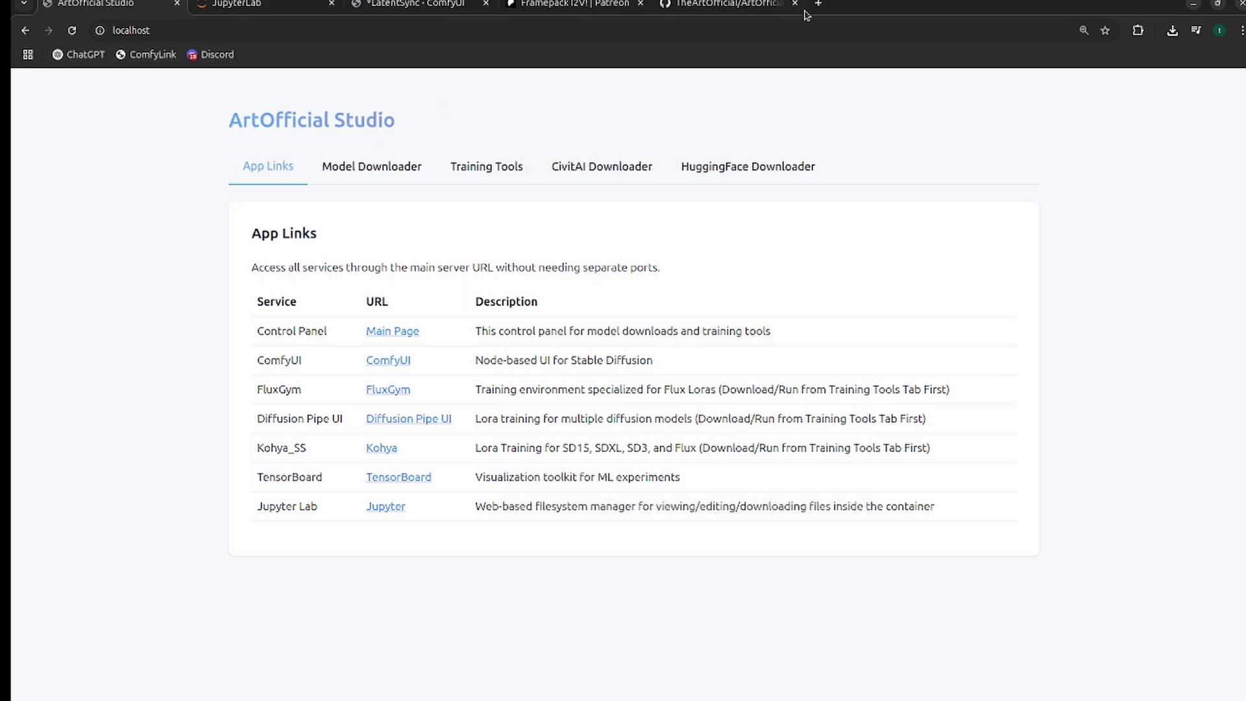
{"action": "left_click", "coordinate": [562, 5]}
{"action": "left_click", "coordinate": [392, 8]}
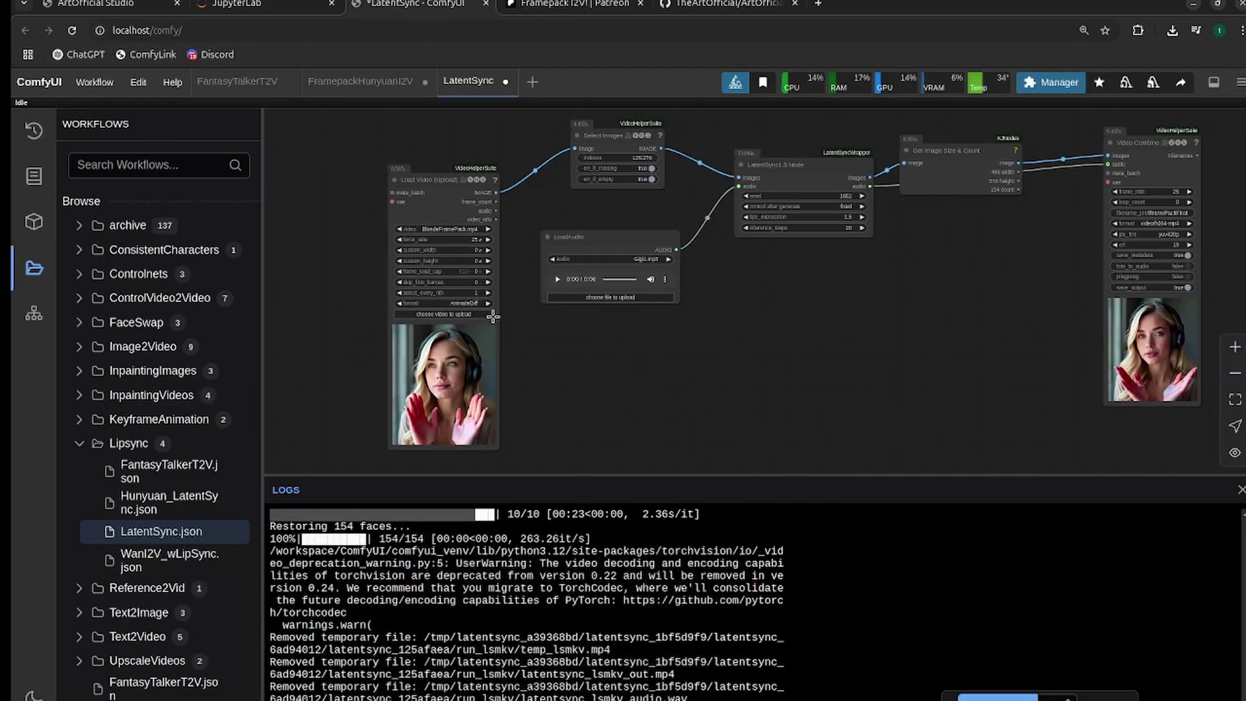
{"action": "scroll", "coordinate": [544, 417], "scroll_direction": "up", "scroll_amount": 3}
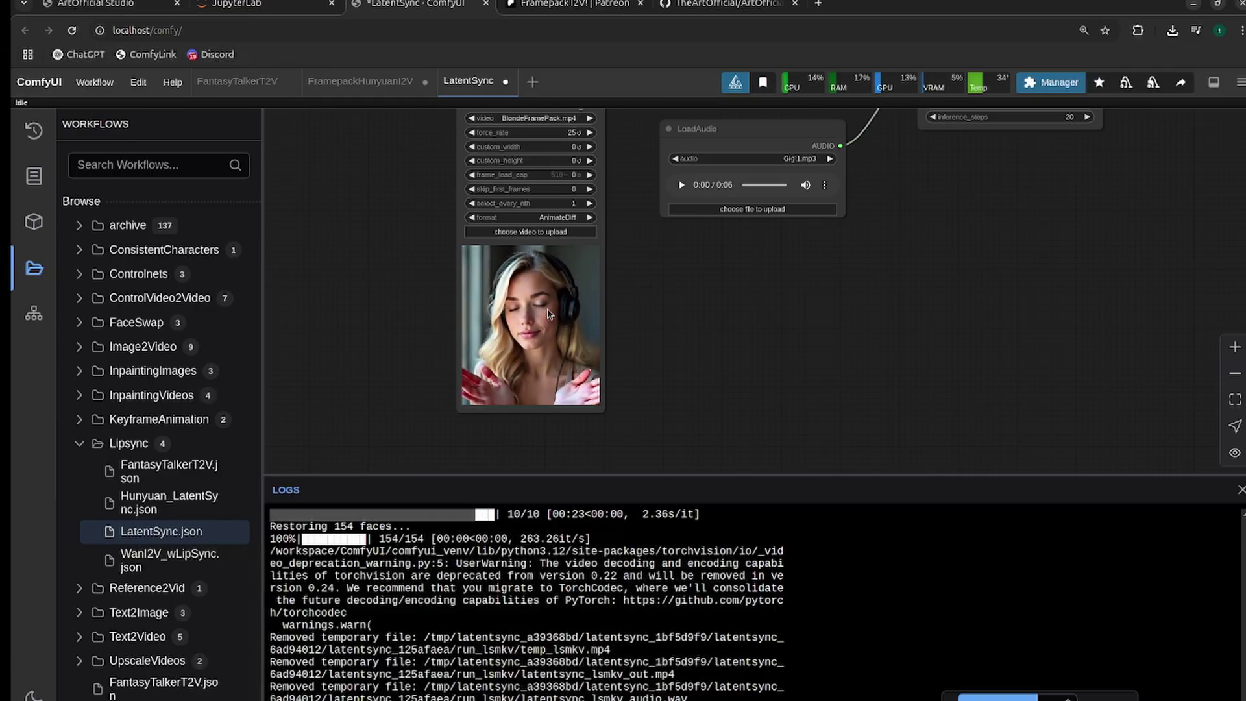
{"action": "scroll", "coordinate": [800, 311], "scroll_direction": "up", "scroll_amount": 2}
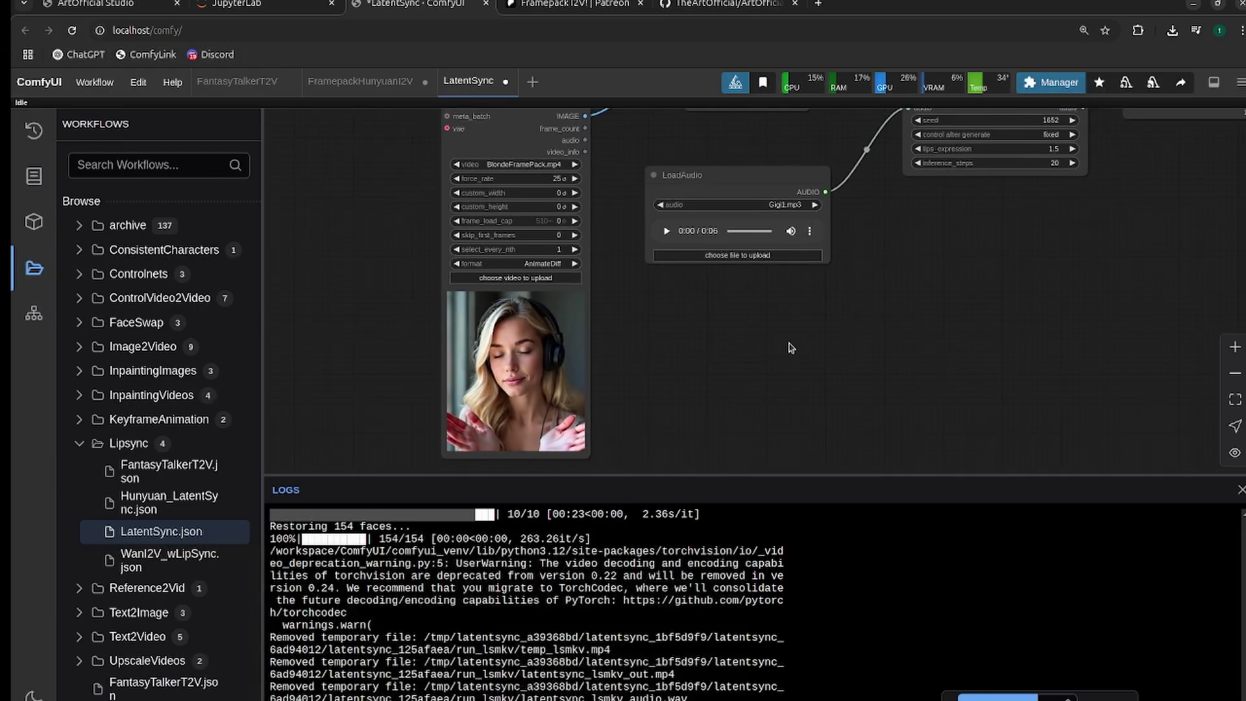
{"action": "scroll", "coordinate": [824, 344], "scroll_direction": "down", "scroll_amount": 2}
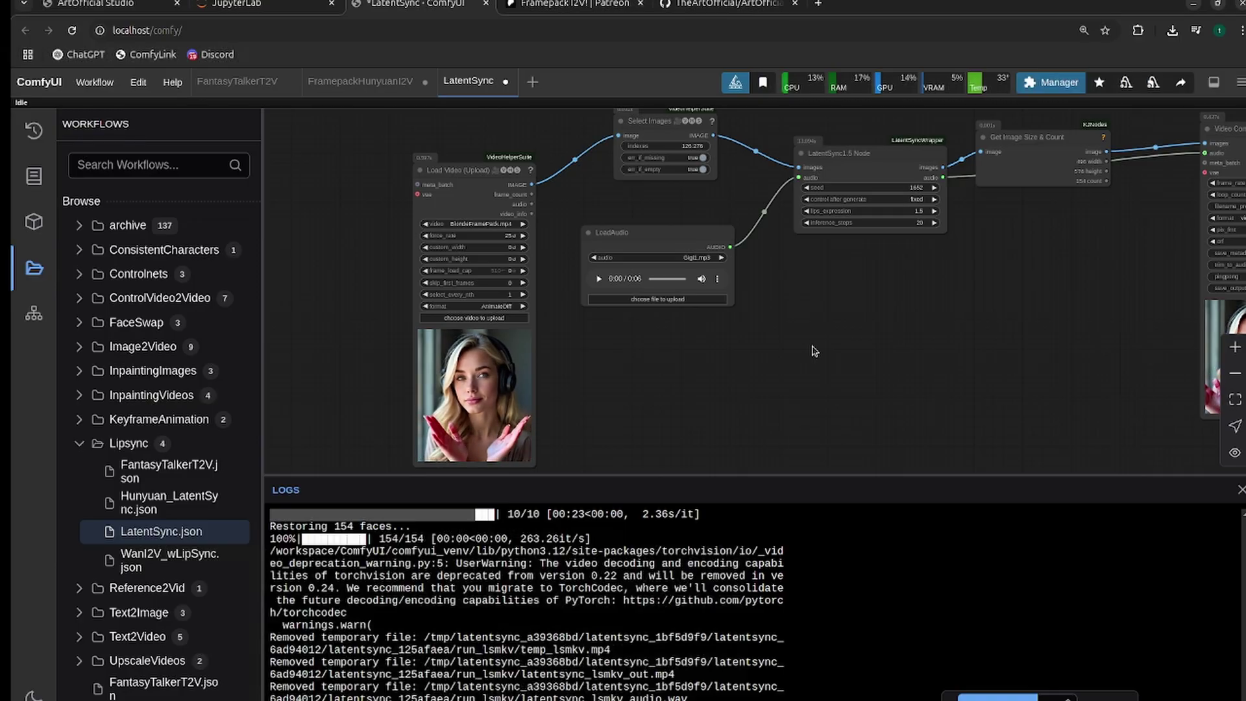
Switch to ArtOfficial Studio, look over the Model Downloader and Training Tools pages, and return to App Links.
{"action": "key", "text": "ctrl+1"}
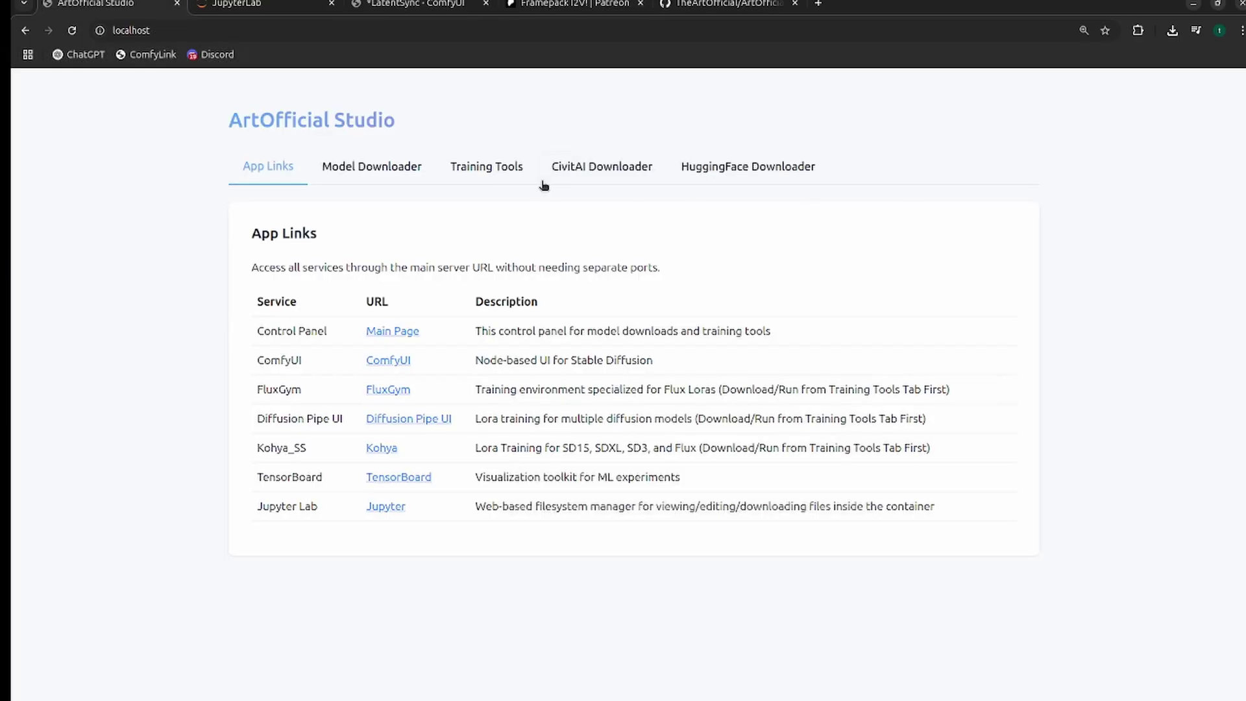
{"action": "left_click", "coordinate": [367, 168]}
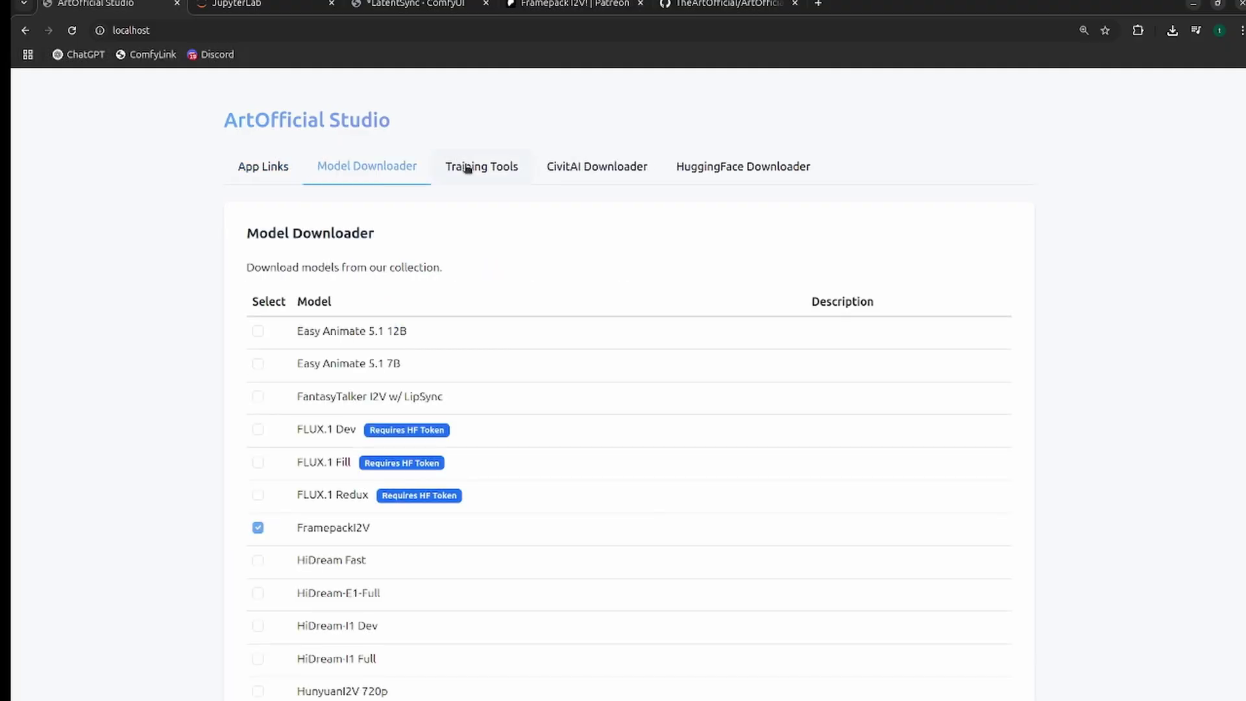
{"action": "left_click", "coordinate": [486, 169]}
{"action": "left_click", "coordinate": [367, 167]}
{"action": "left_click", "coordinate": [281, 172]}
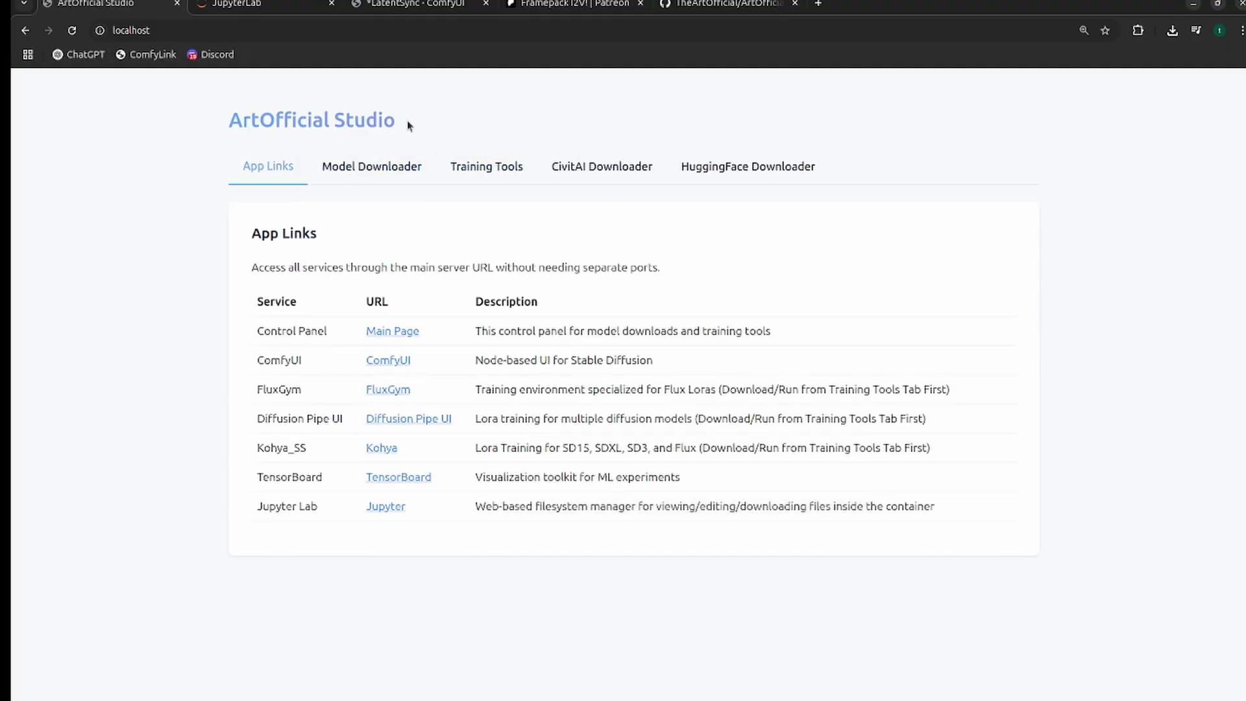